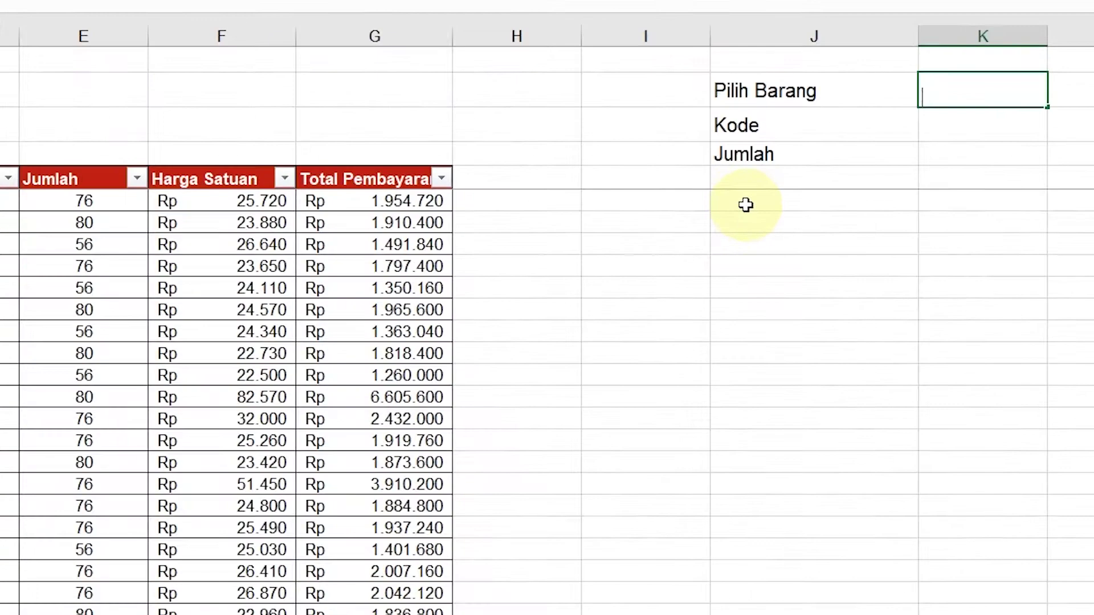
type("ikat pinggan")
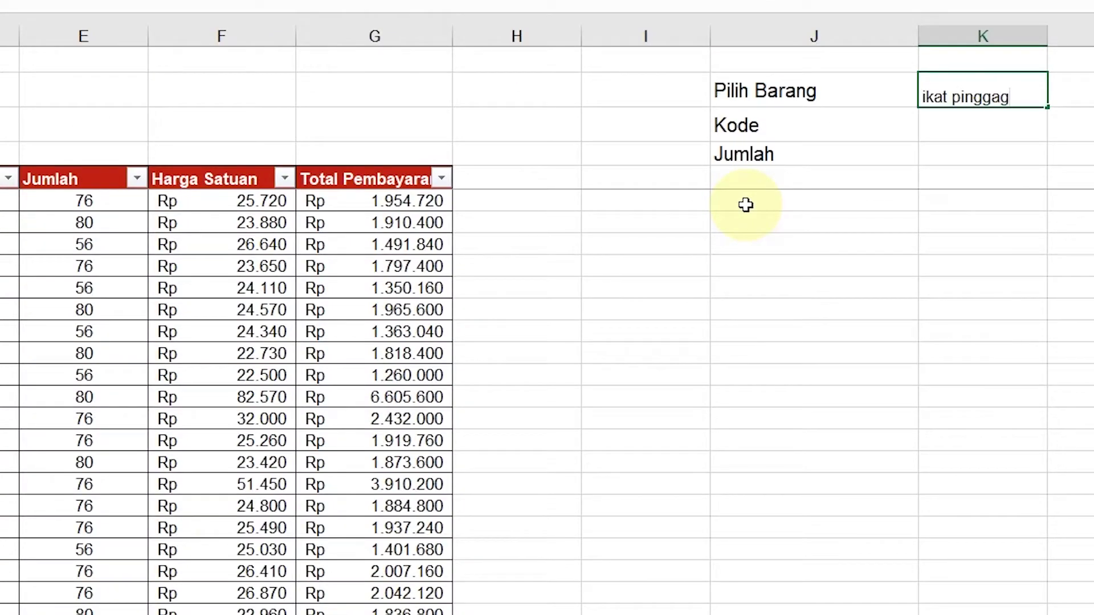
key("BackSpace")
key("BackSpace")
key("BackSpace")
key("BackSpace")
key("BackSpace")
key("BackSpace")
key("BackSpace")
key("BackSpace")
key("BackSpace")
key("BackSpace")
key("Return")
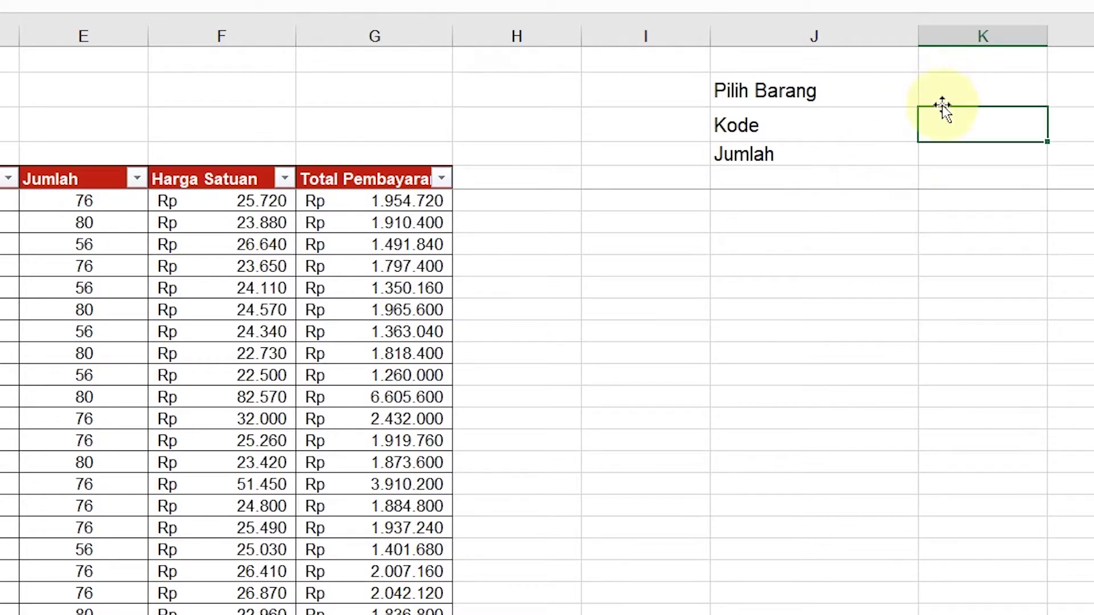
Start a data validation rule for the Pilih Barang cell K2 and set its allowed values to List.
left_click(947, 90)
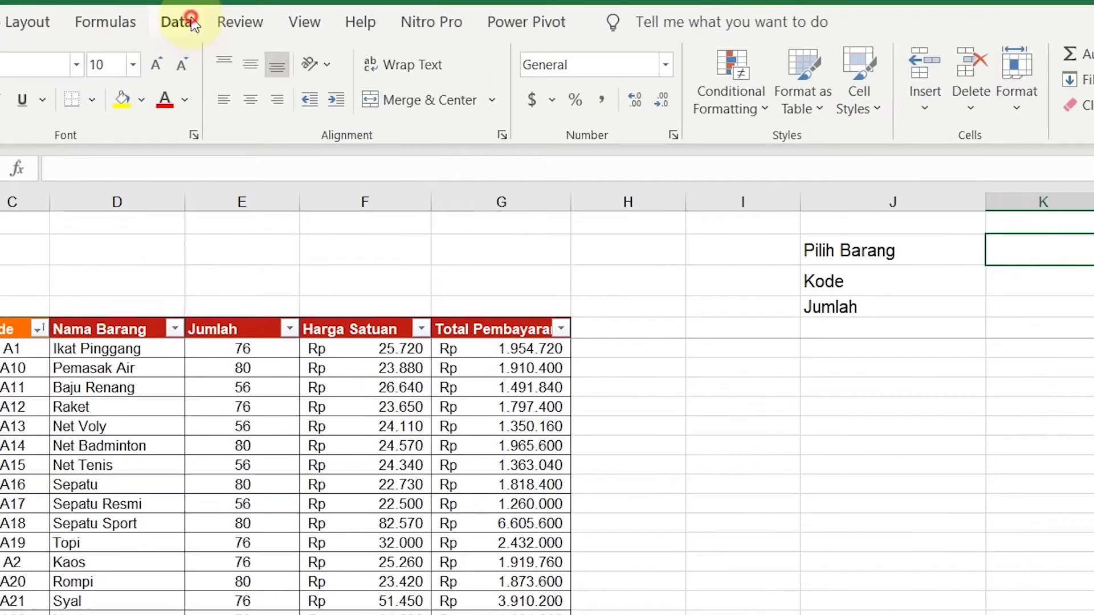
left_click(219, 39)
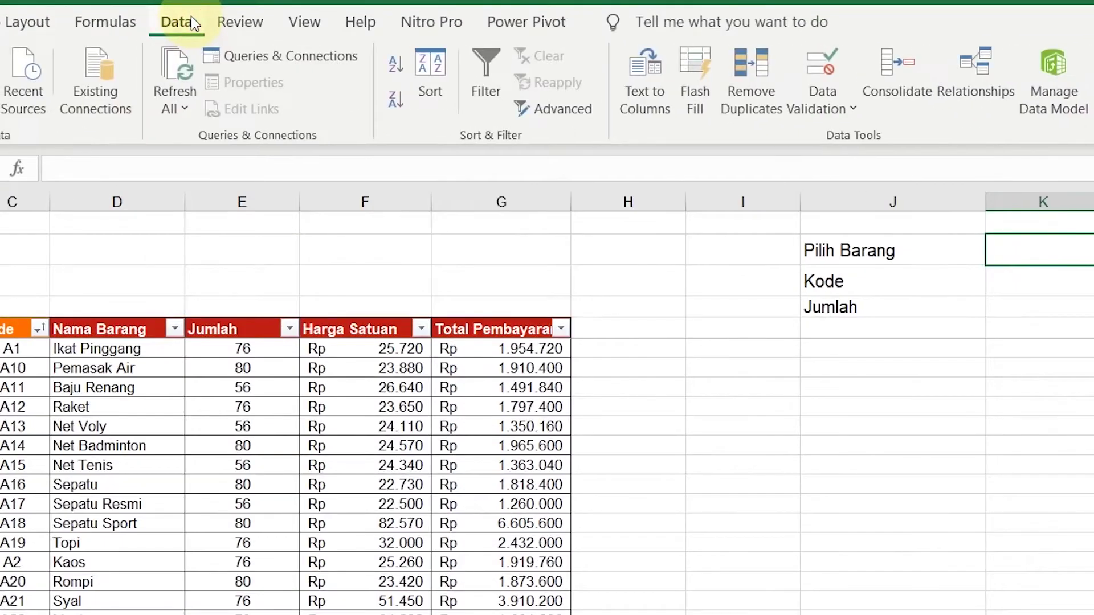
left_click(823, 108)
left_click(852, 142)
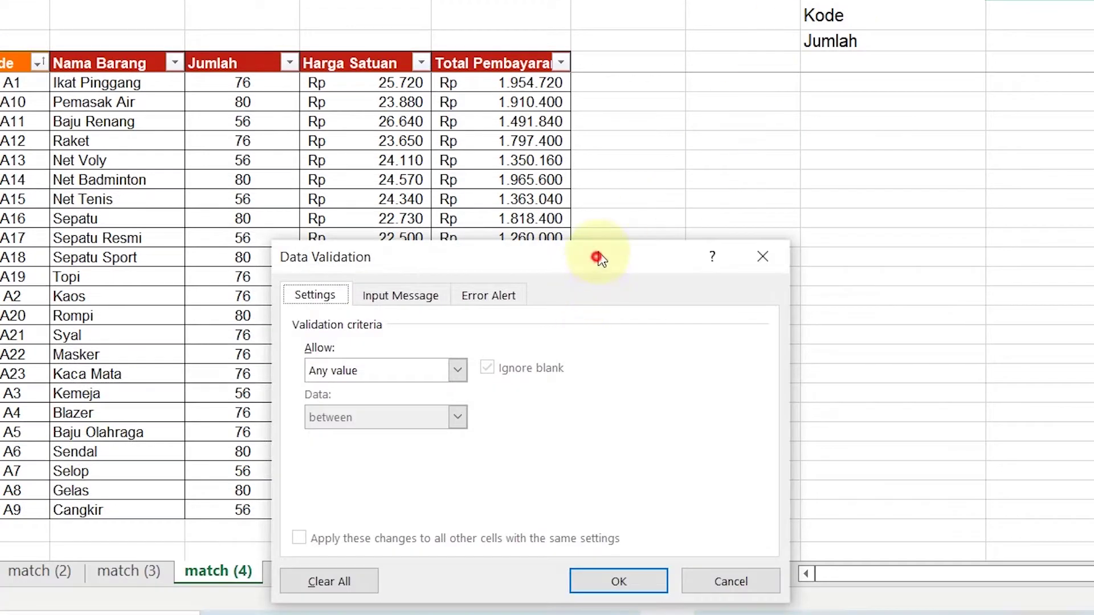
left_click_drag(597, 257, 642, 15)
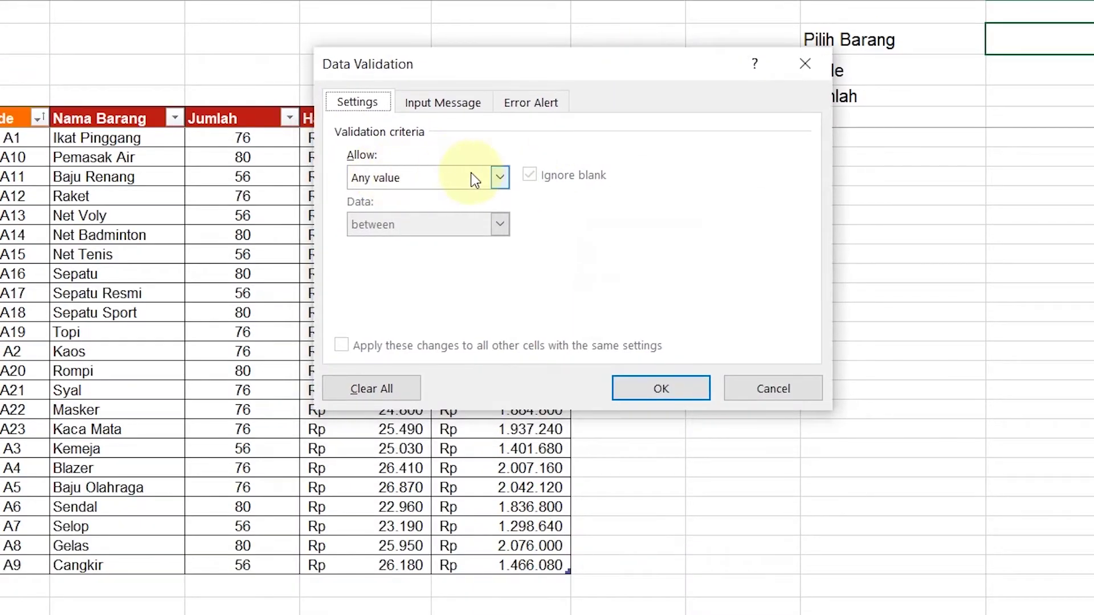
left_click(501, 178)
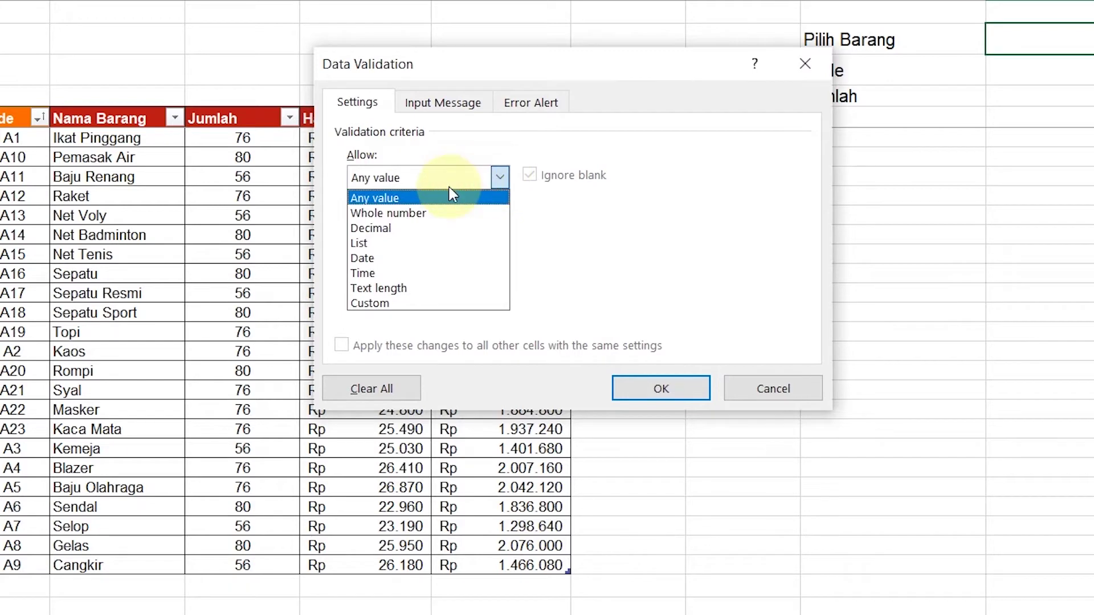
left_click(427, 243)
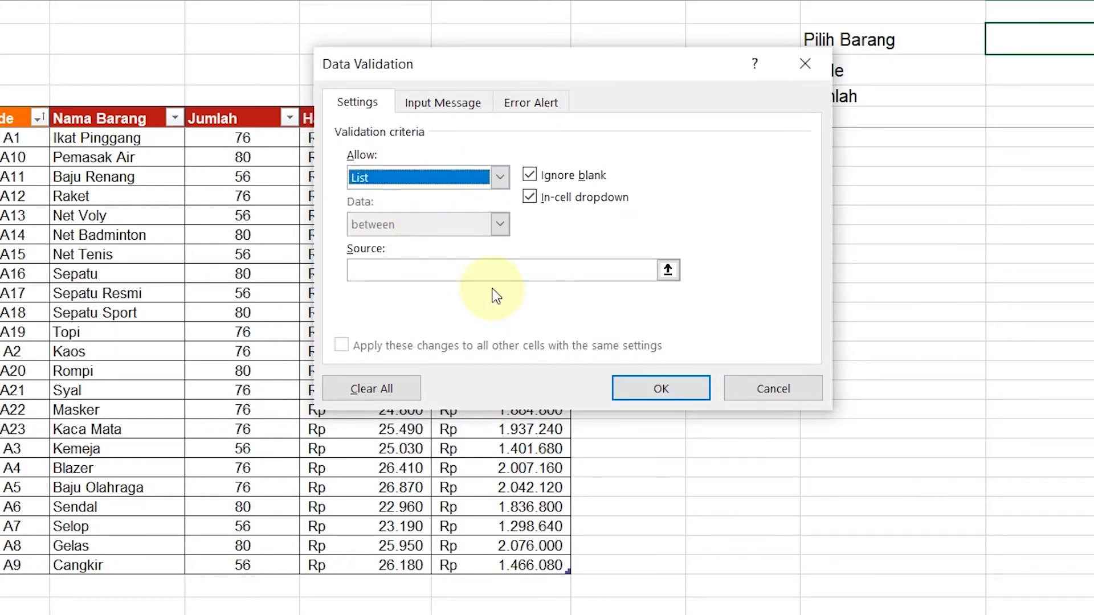
Use the Nama Barang entries =$D$6:$D$28 as the validation list's source and apply the rule.
left_click(402, 273)
left_click_drag(490, 67, 602, 29)
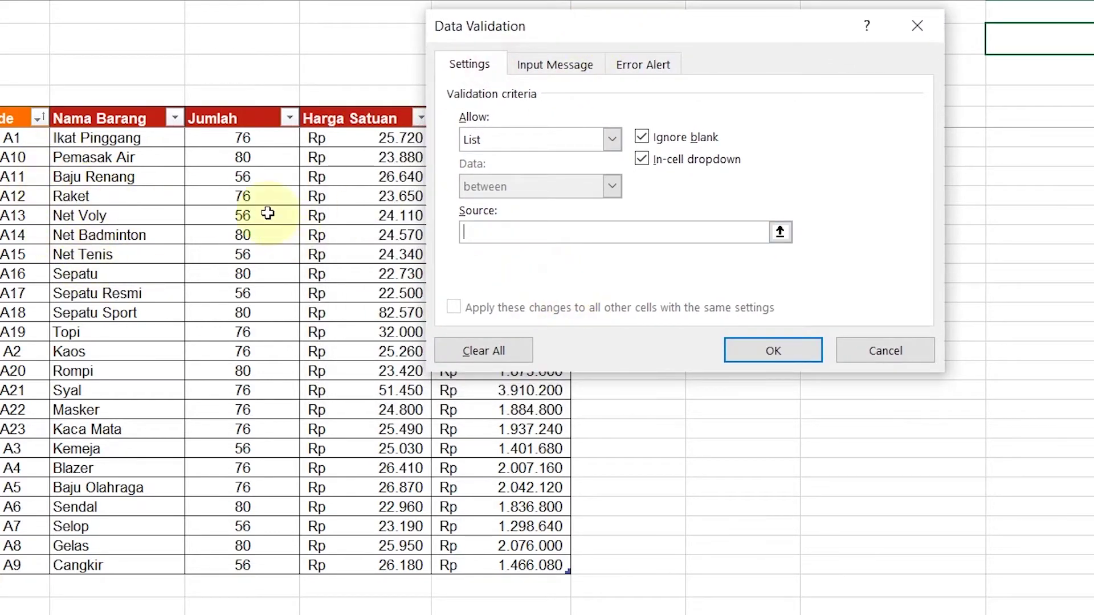
left_click_drag(159, 138, 167, 563)
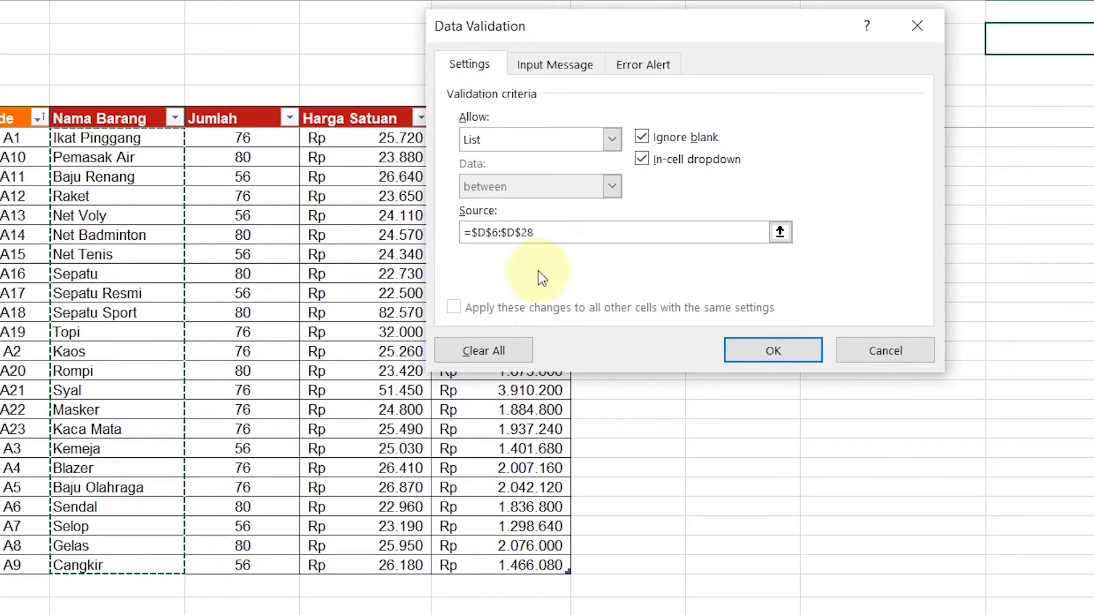
left_click(779, 349)
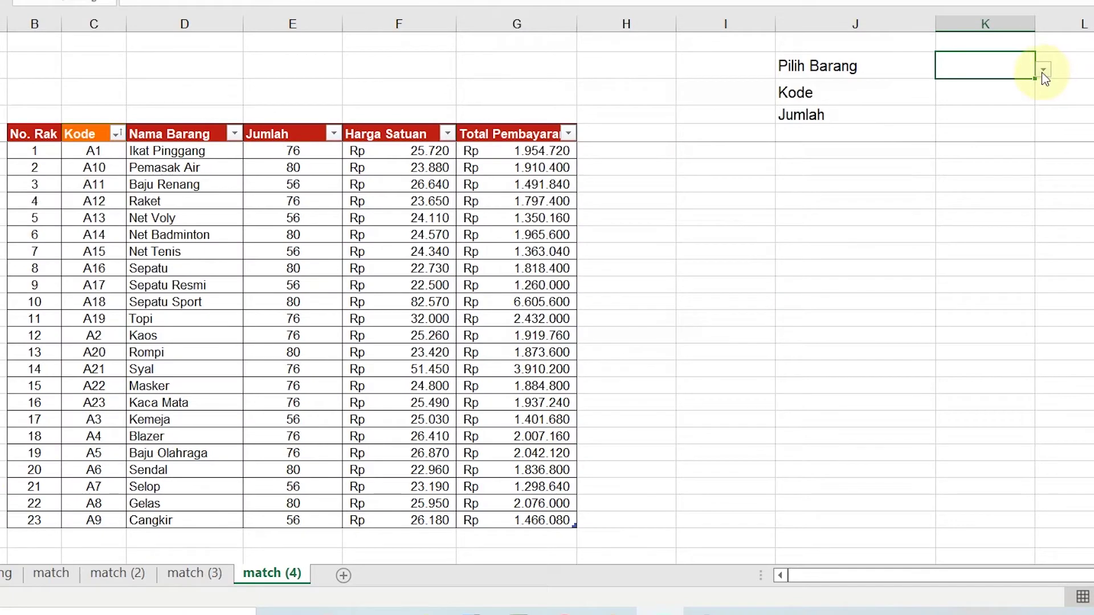
Try the Pilih Barang dropdown in K2 with Pemasak Air and Cangkir, and finish with Kemeja selected.
left_click(1044, 78)
left_click(988, 99)
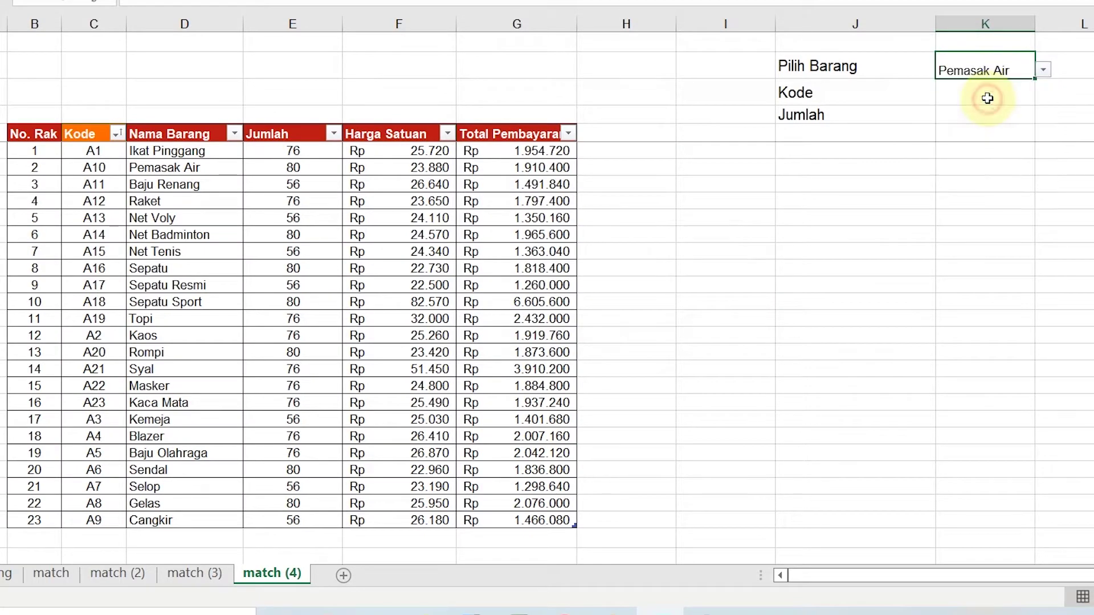
left_click(1043, 69)
left_click_drag(1029, 106, 1037, 171)
left_click(991, 172)
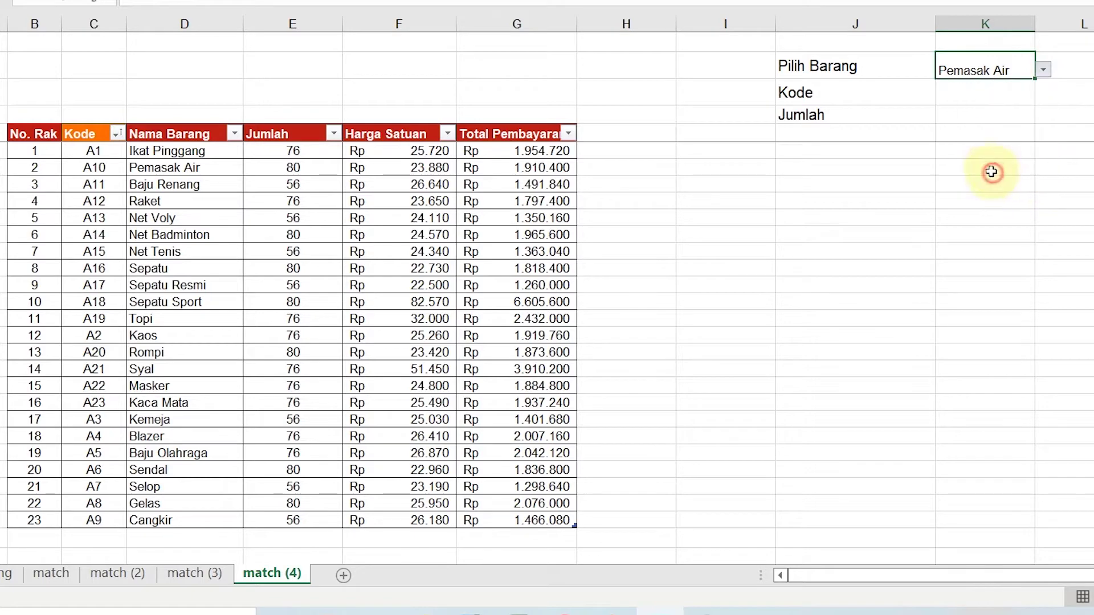
left_click(1043, 70)
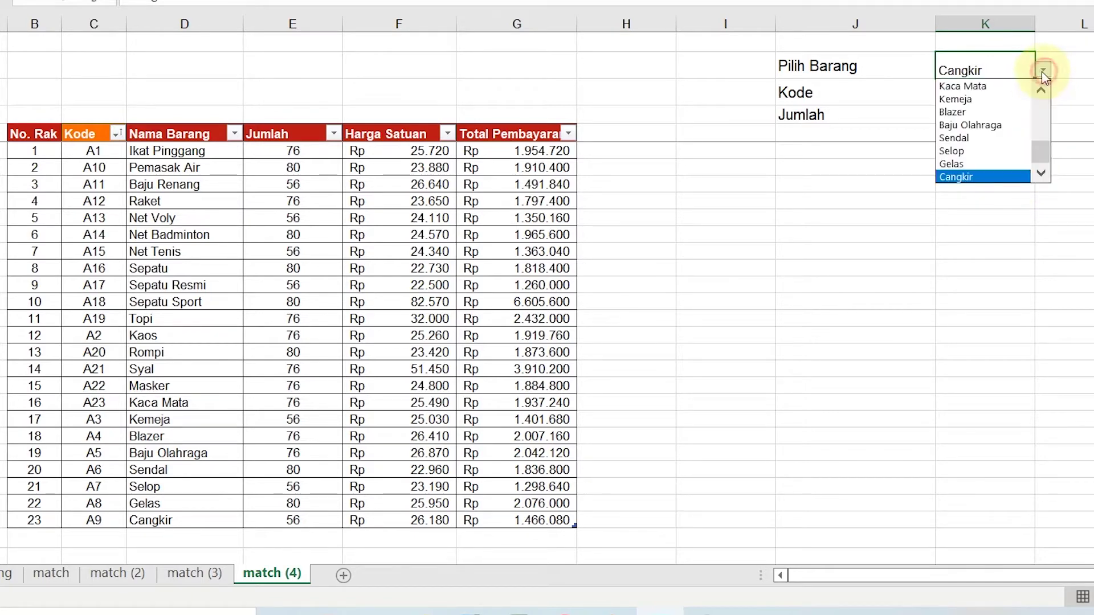
left_click(1015, 100)
Enter the formula =INDEX(Table1356[Kode];2;1) in the Kode cell K3.
left_click(999, 97)
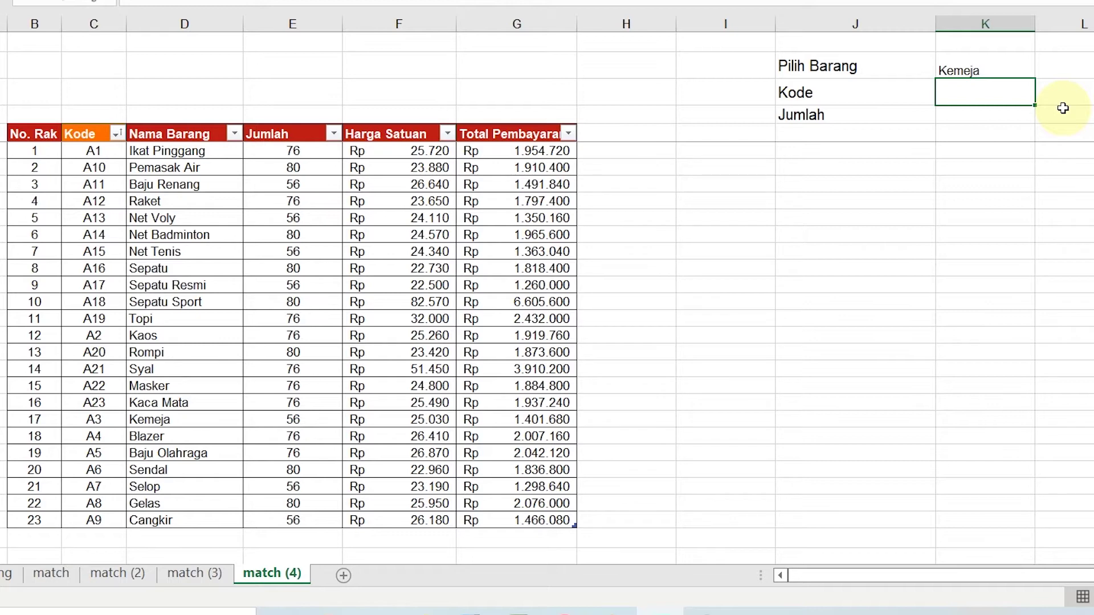
type("=index(")
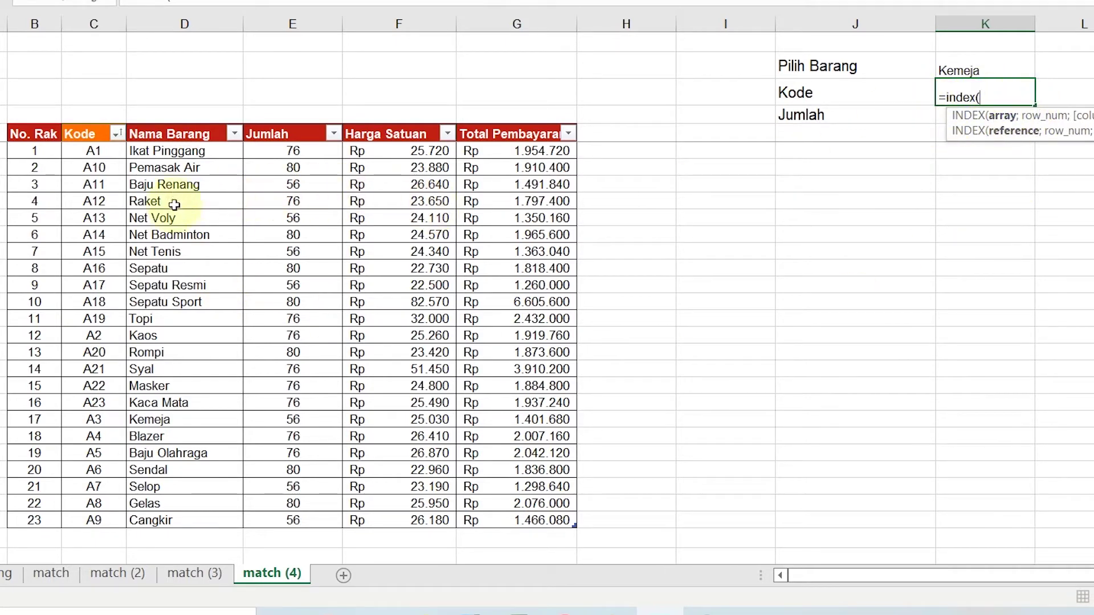
left_click_drag(97, 152, 94, 518)
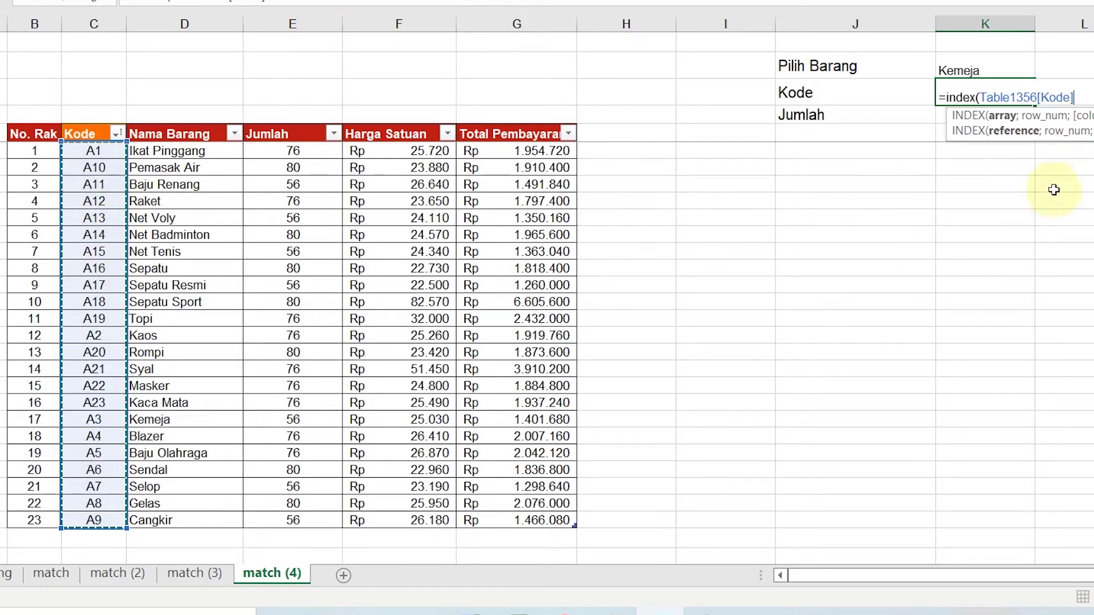
type(";2")
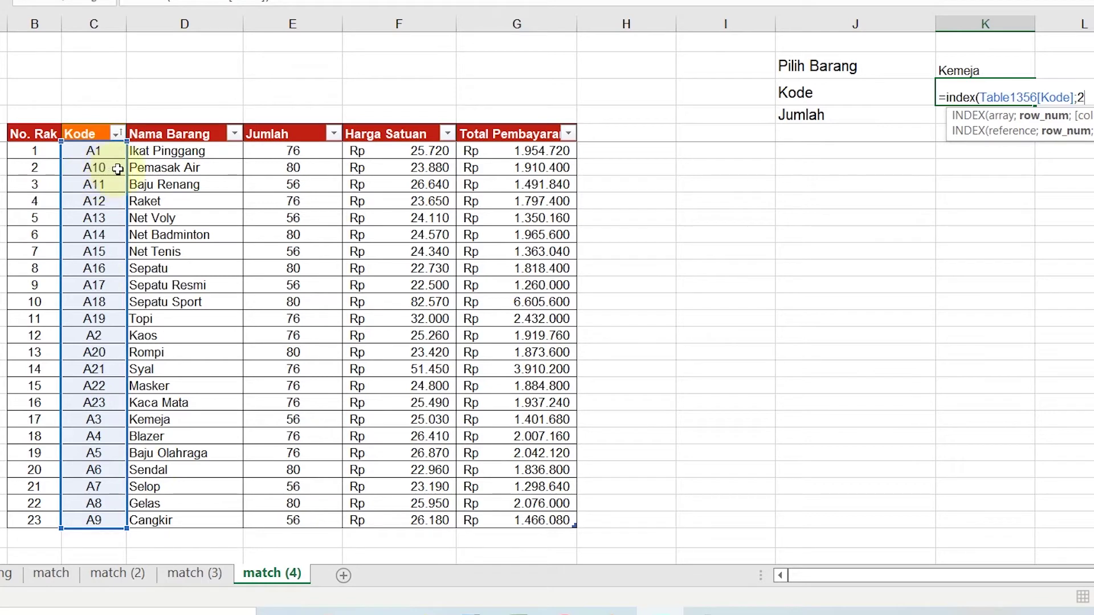
type(";1")
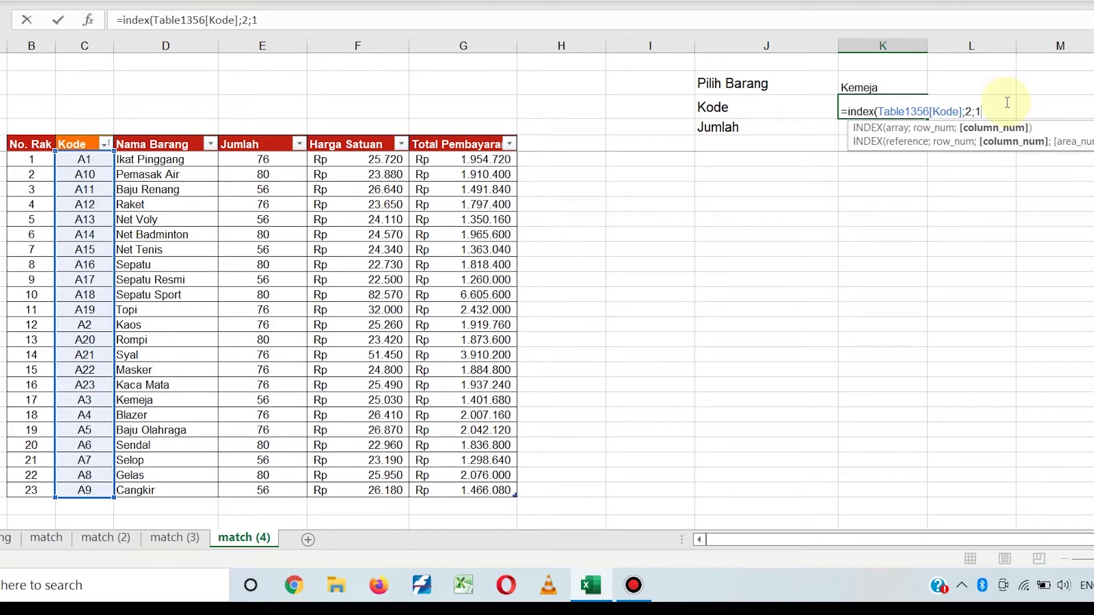
type(")")
key("Return")
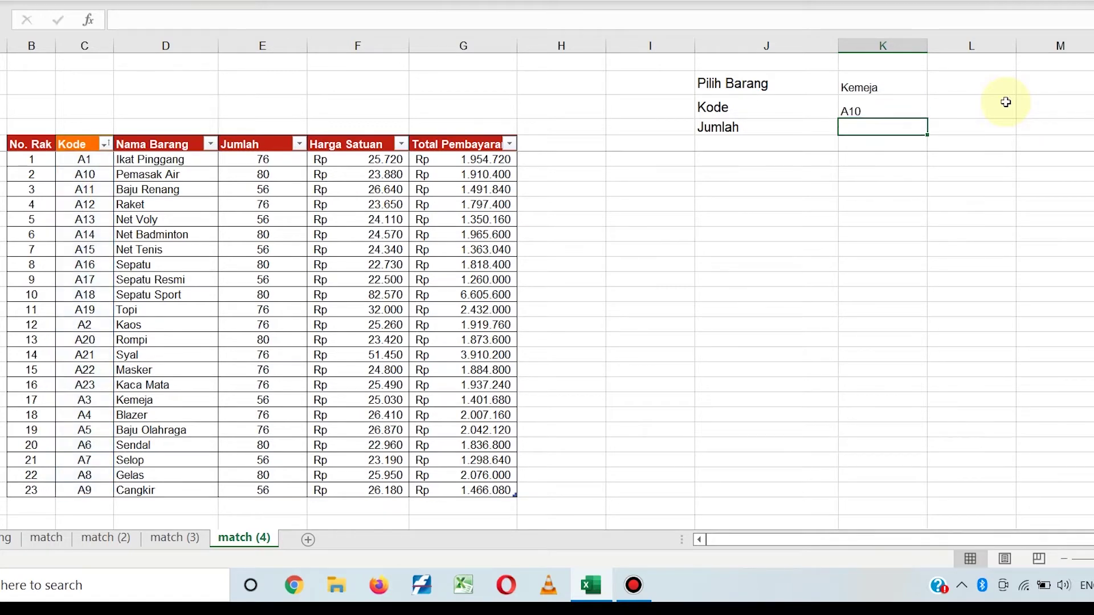
Replace the Kode formula in K3 with =MATCH(K2;Table1356[Nama Barang];0) to find the chosen item's position.
left_click(871, 108)
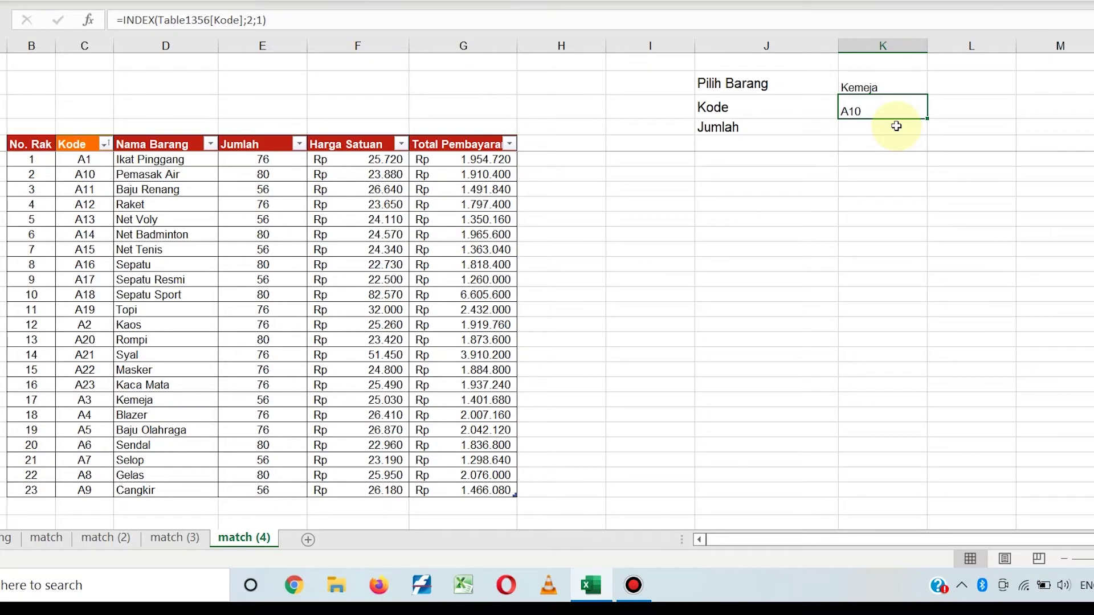
key("F2")
key("BackSpace")
key("BackSpace")
key("BackSpace")
key("BackSpace")
key("BackSpace")
key("BackSpace")
key("BackSpace")
key("BackSpace")
key("BackSpace")
key("BackSpace")
key("BackSpace")
key("BackSpace")
key("BackSpace")
key("BackSpace")
key("BackSpace")
key("BackSpace")
key("BackSpace")
key("BackSpace")
key("BackSpace")
key("BackSpace")
type("matc")
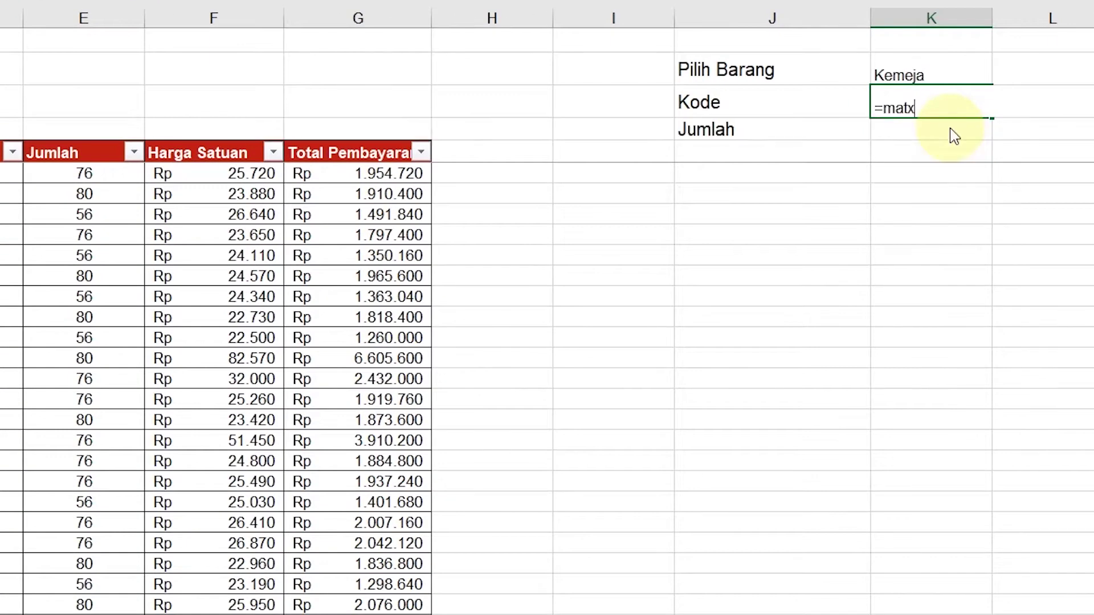
type("h(")
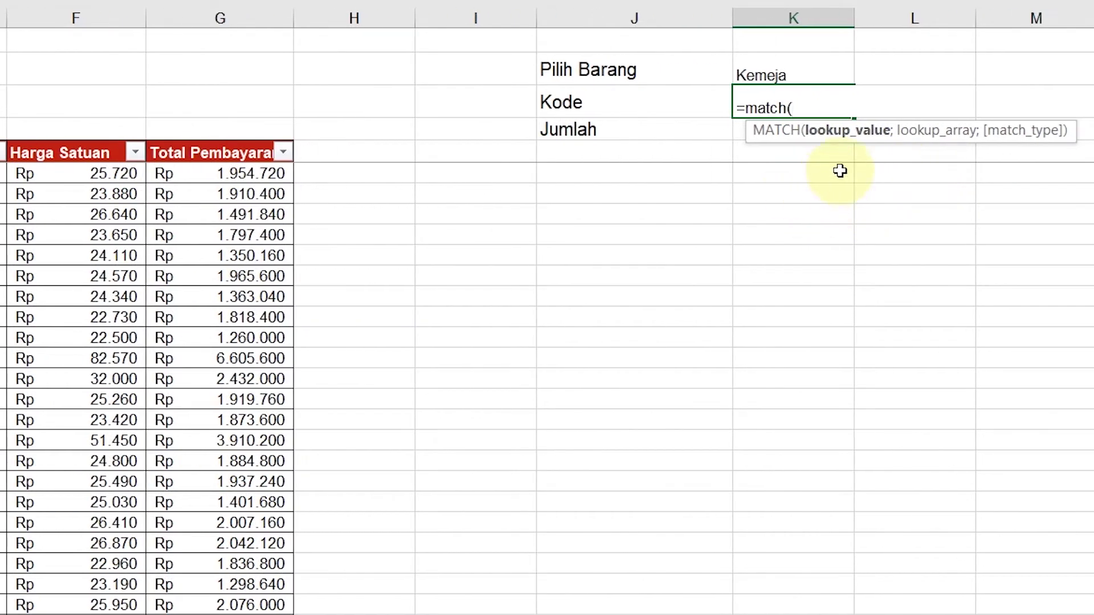
left_click(780, 74)
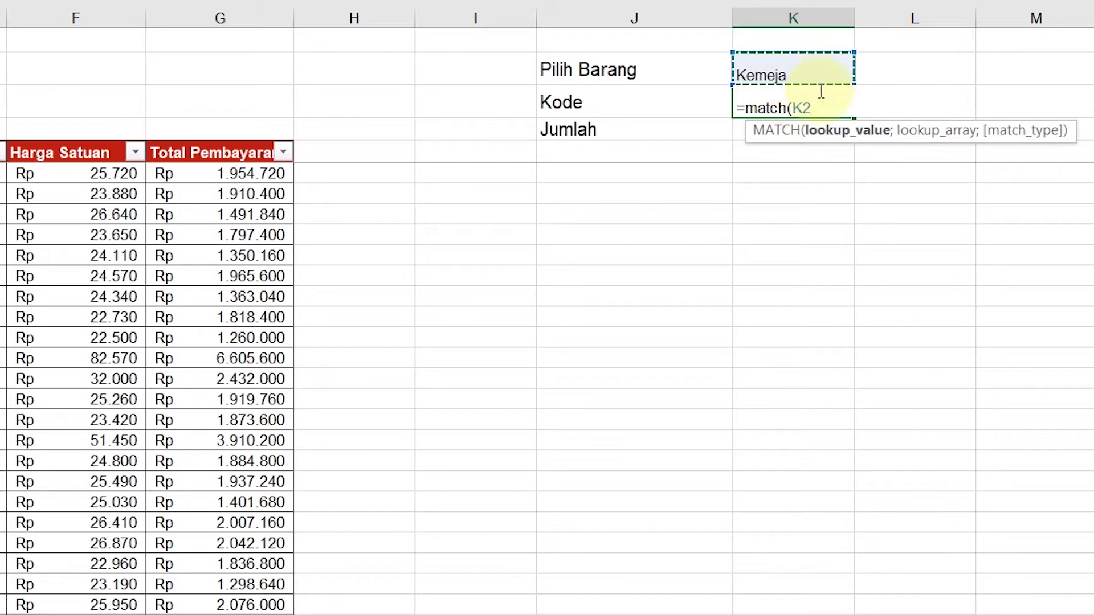
type(";")
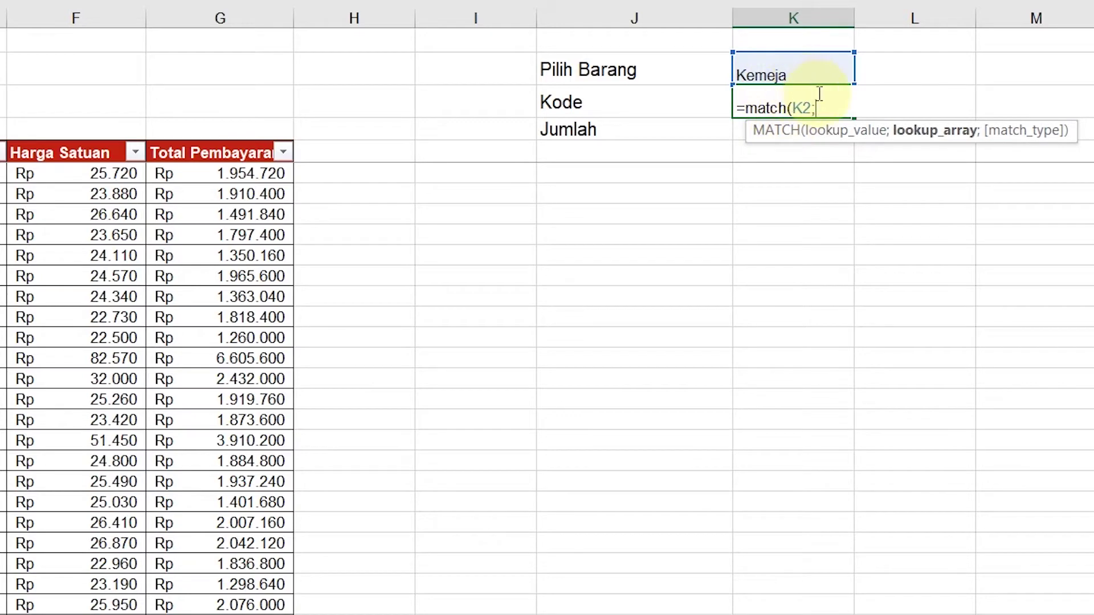
scroll(819, 93, "left", 4)
left_click_drag(185, 169, 217, 589)
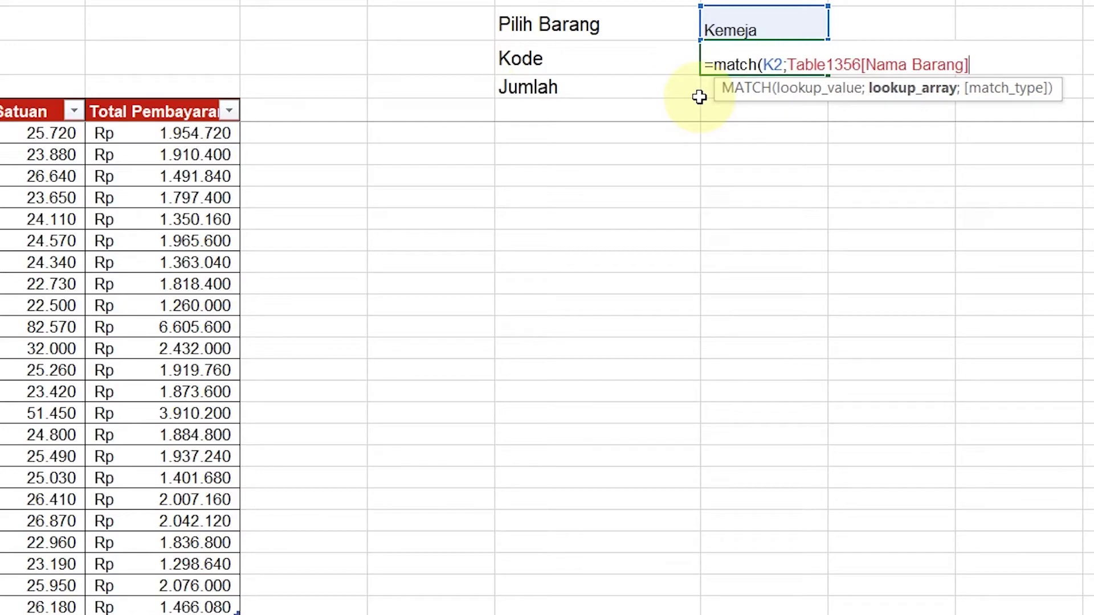
type(";")
type("0)")
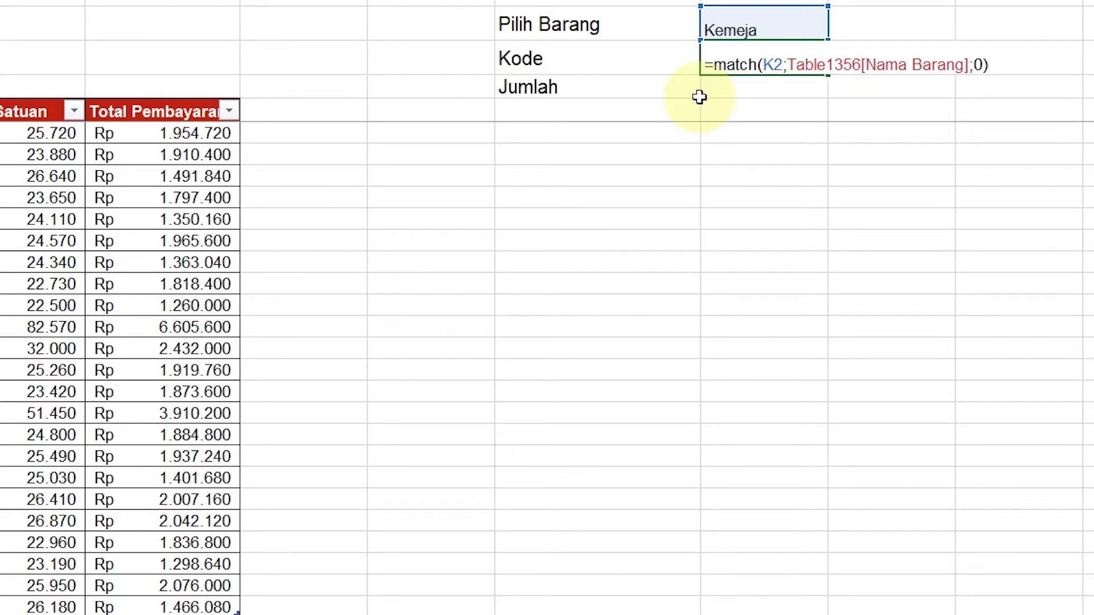
key("Return")
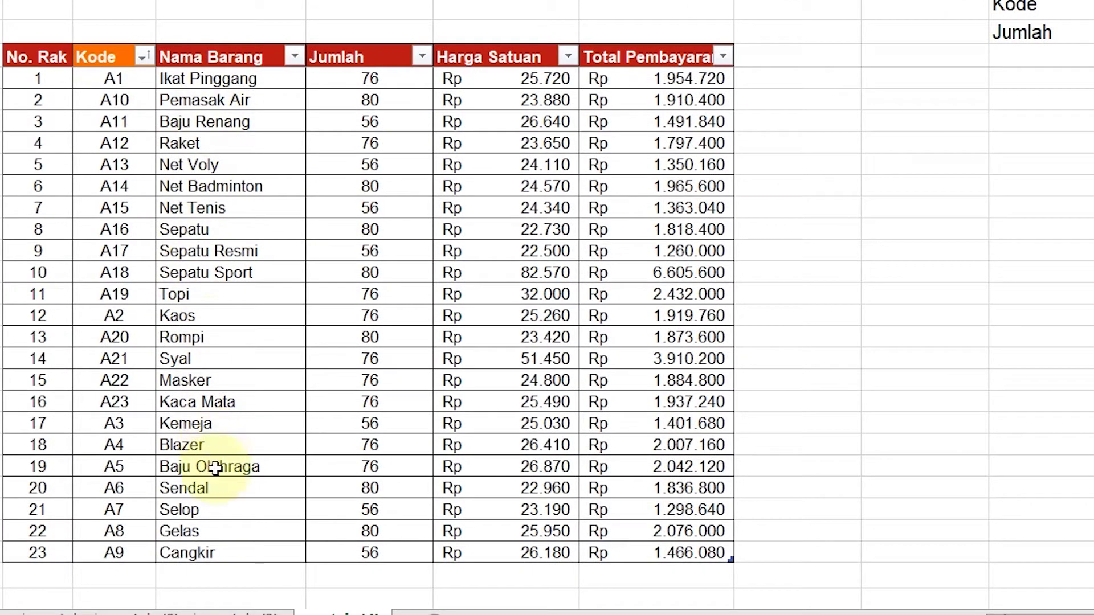
Check the No. Rak and Kode entries in the Kemeja row of the table.
left_click(171, 424)
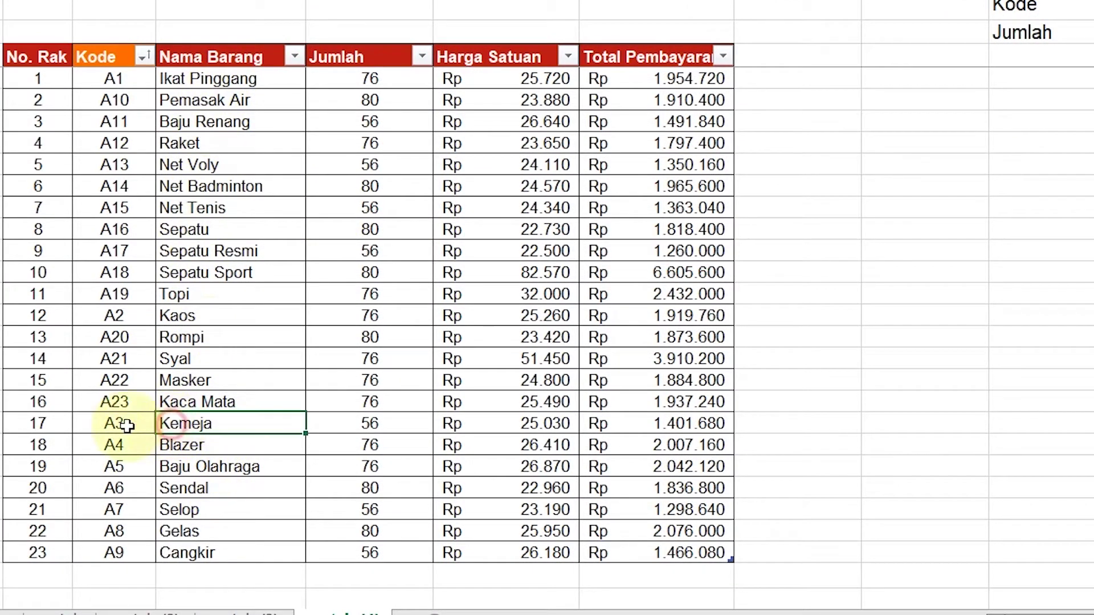
left_click(59, 421)
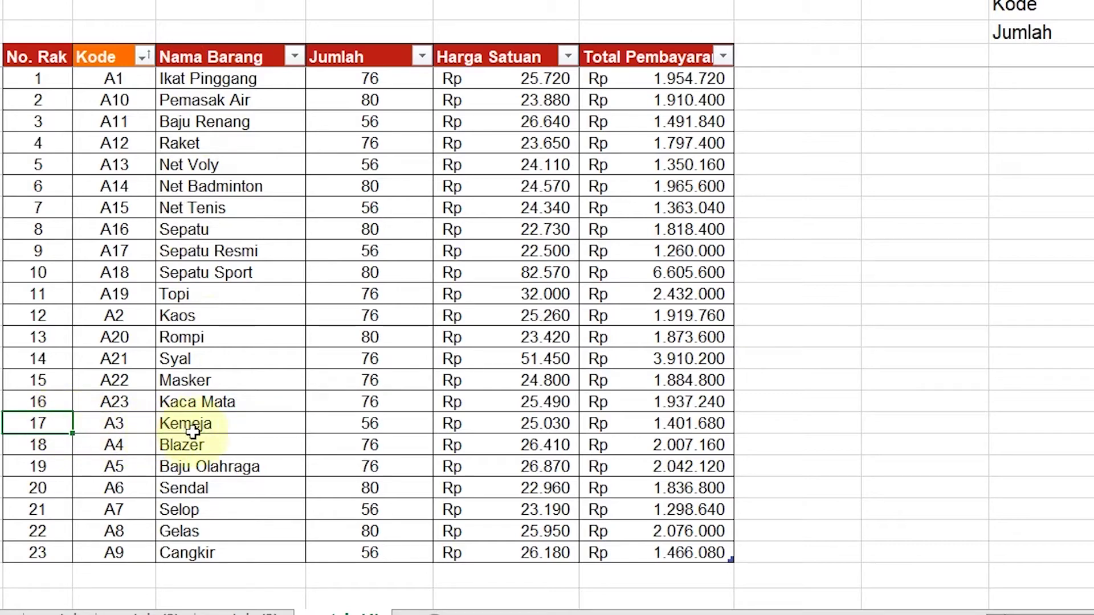
left_click_drag(199, 428, 91, 446)
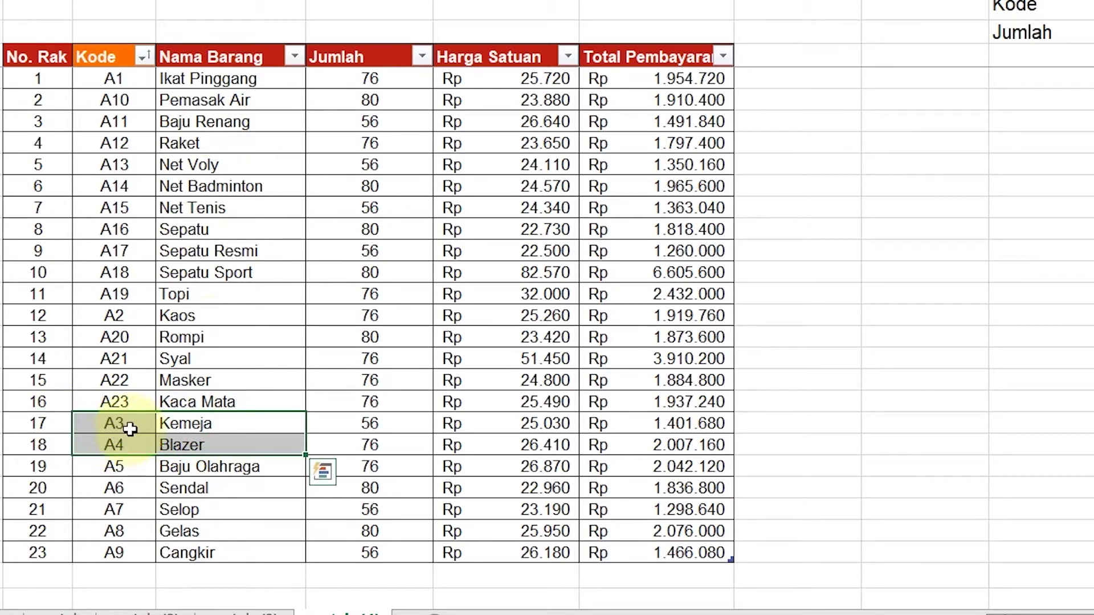
left_click(135, 424)
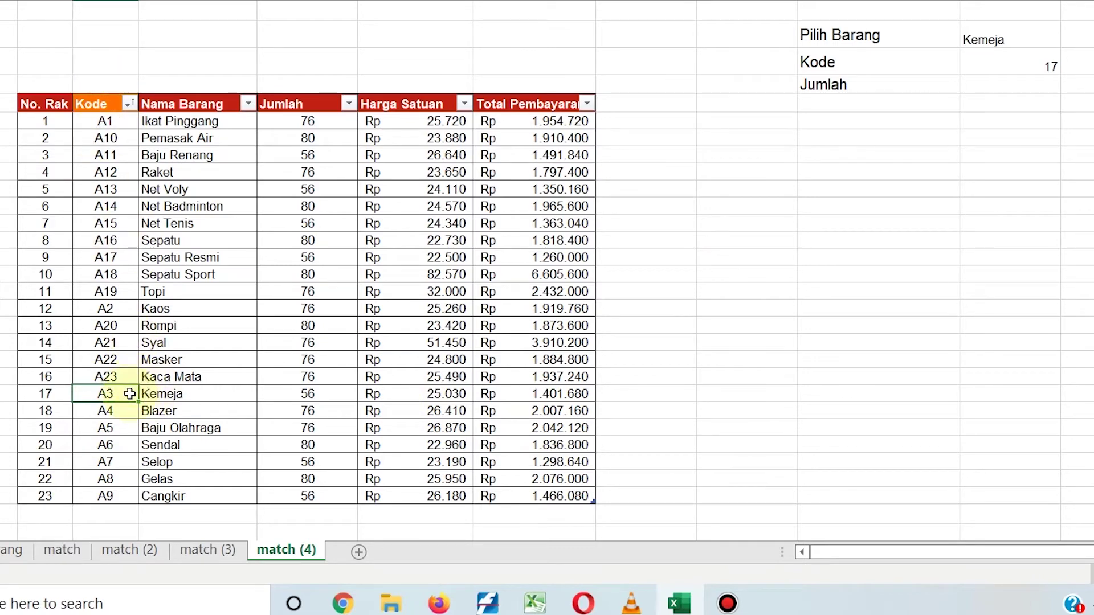
Replace the Kode formula in K3 with =INDEX(Table1356[Kode];MATCH(K2;Table1356[Nama Barang];0)) to return the chosen item's code.
left_click(1022, 67)
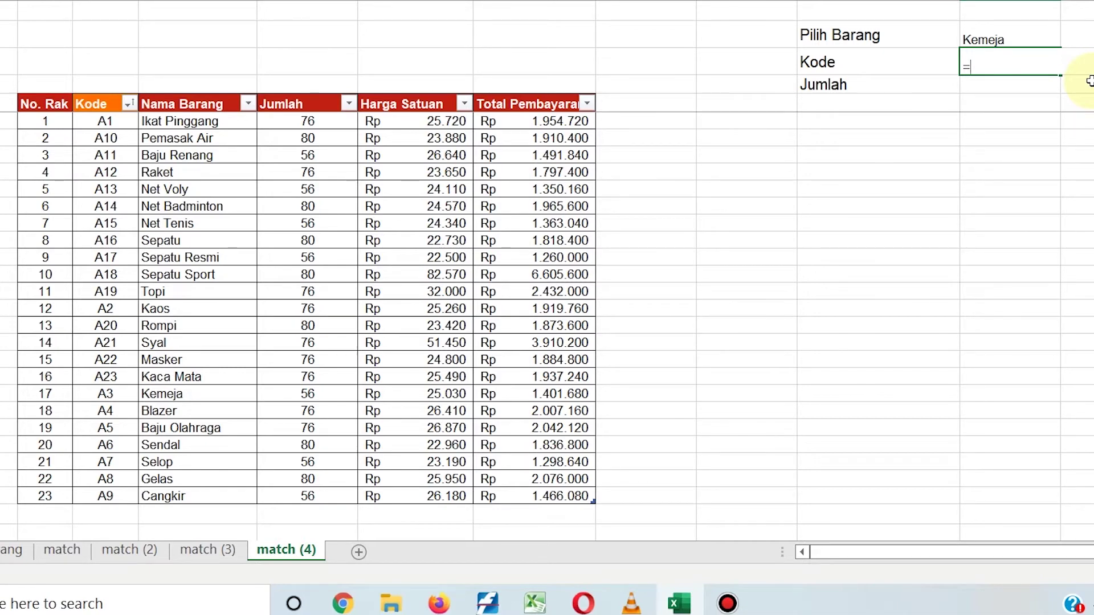
type("index(")
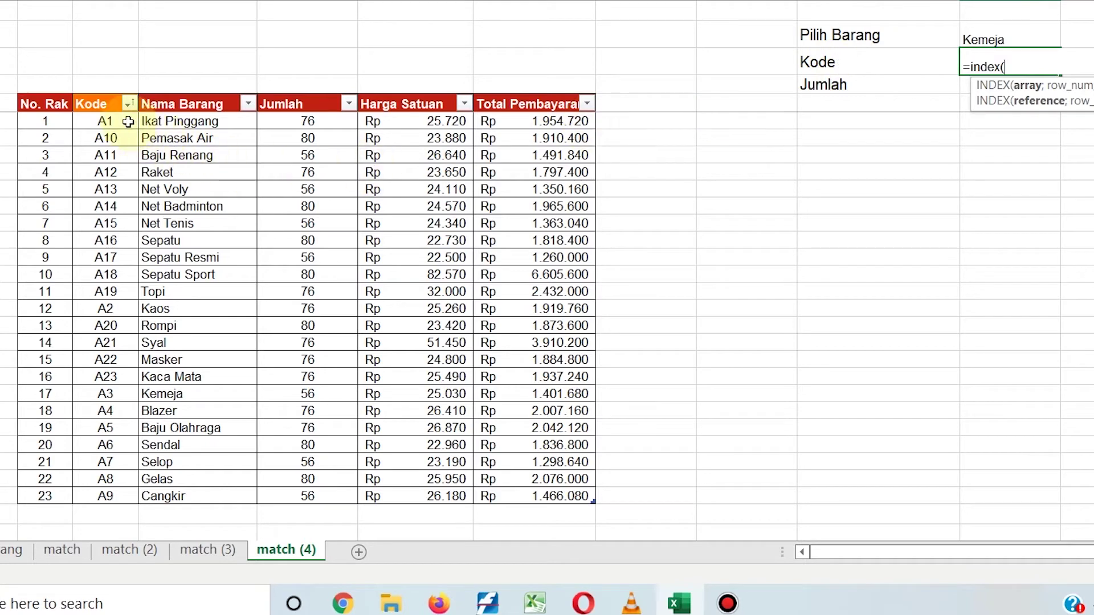
left_click_drag(122, 120, 106, 487)
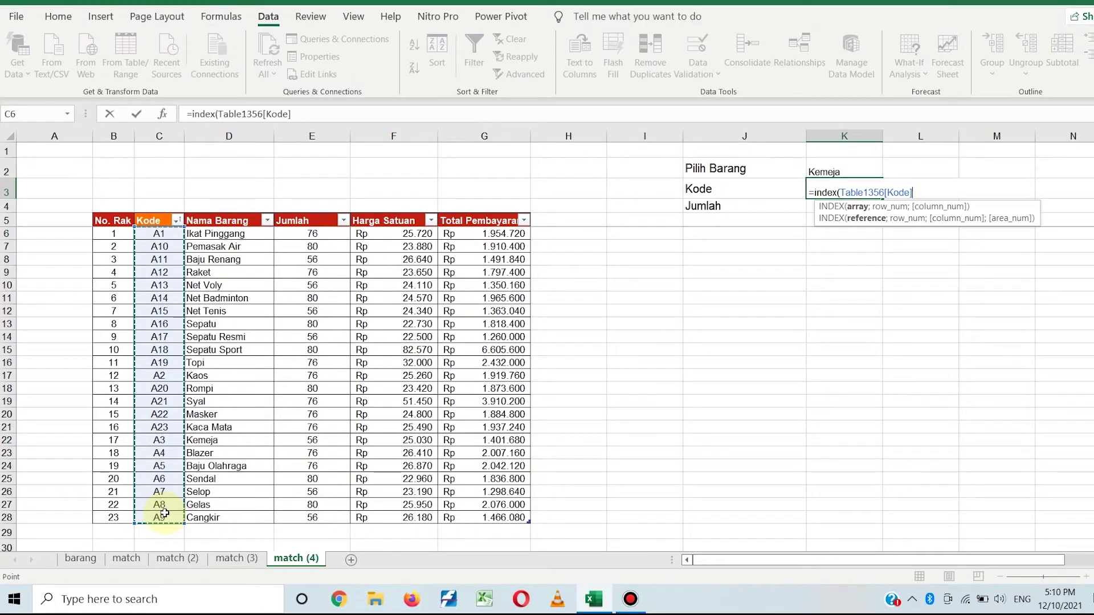
type(";")
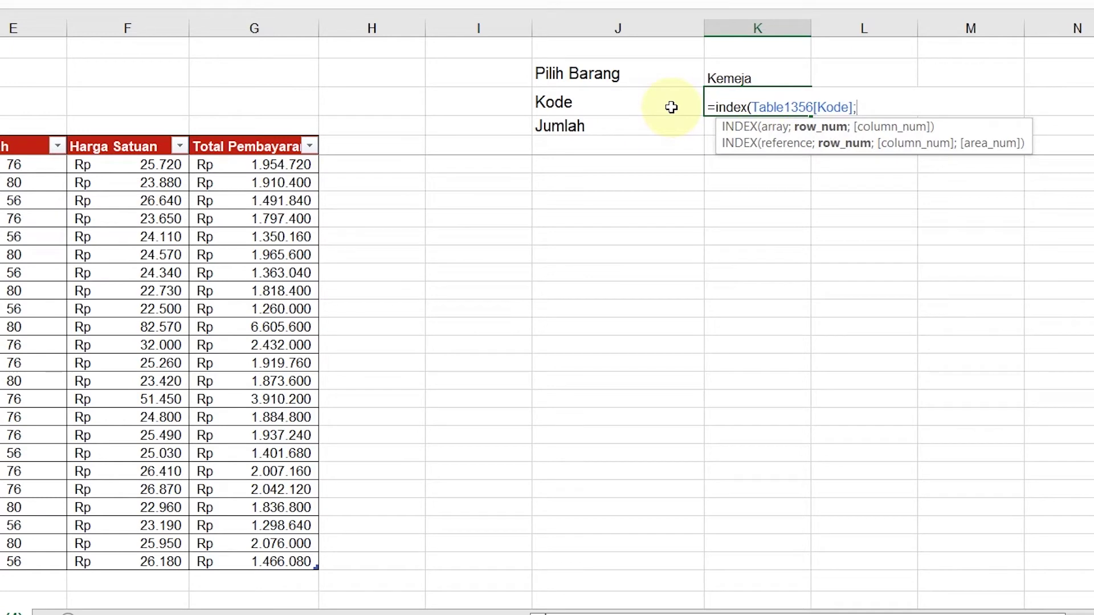
type("match(")
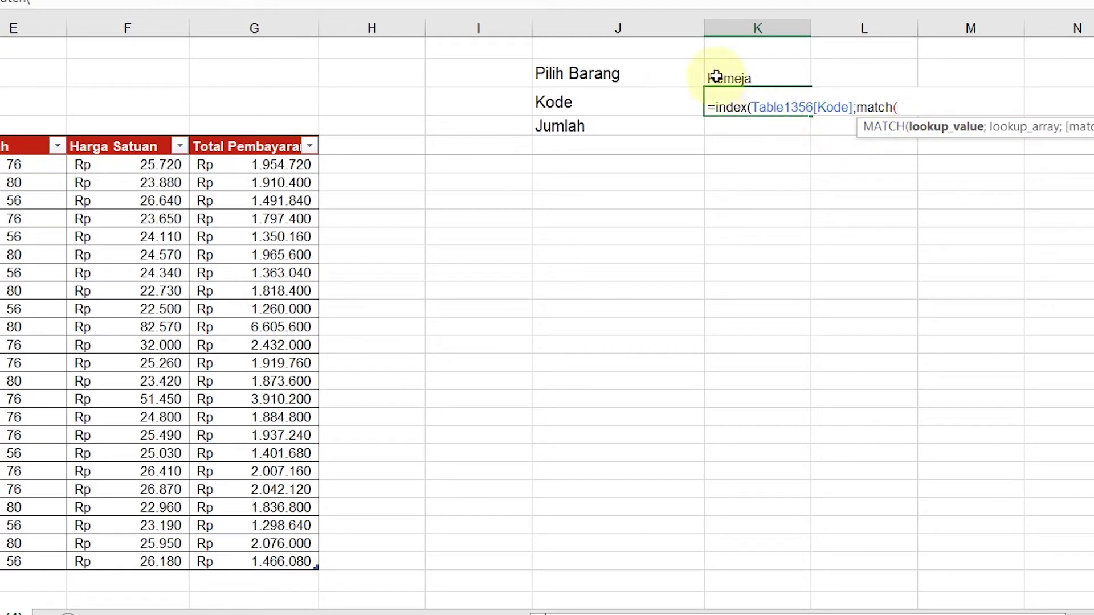
left_click(736, 74)
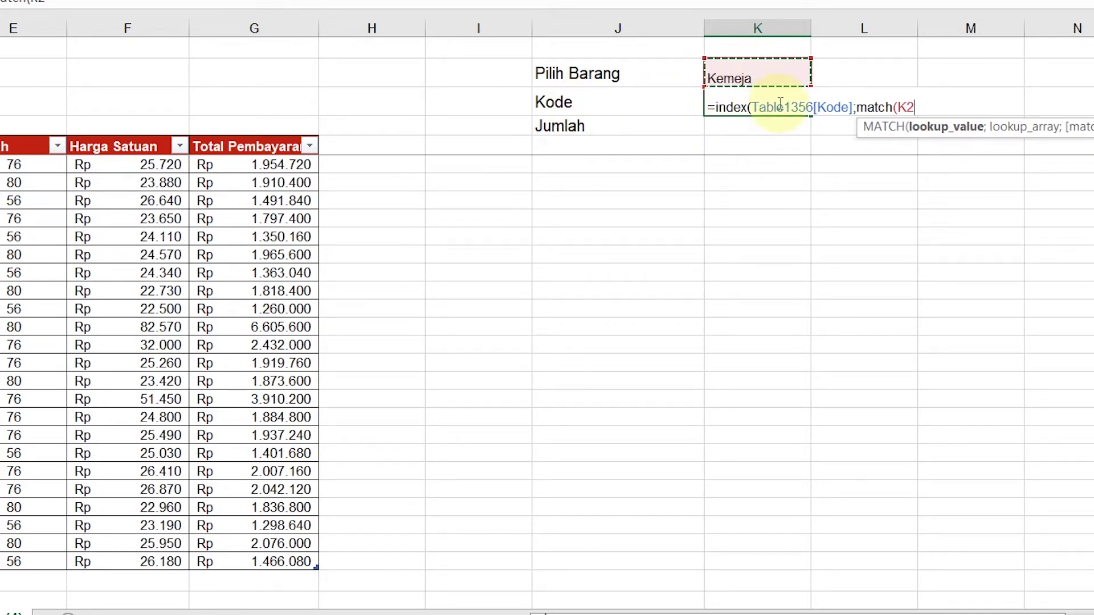
type(";")
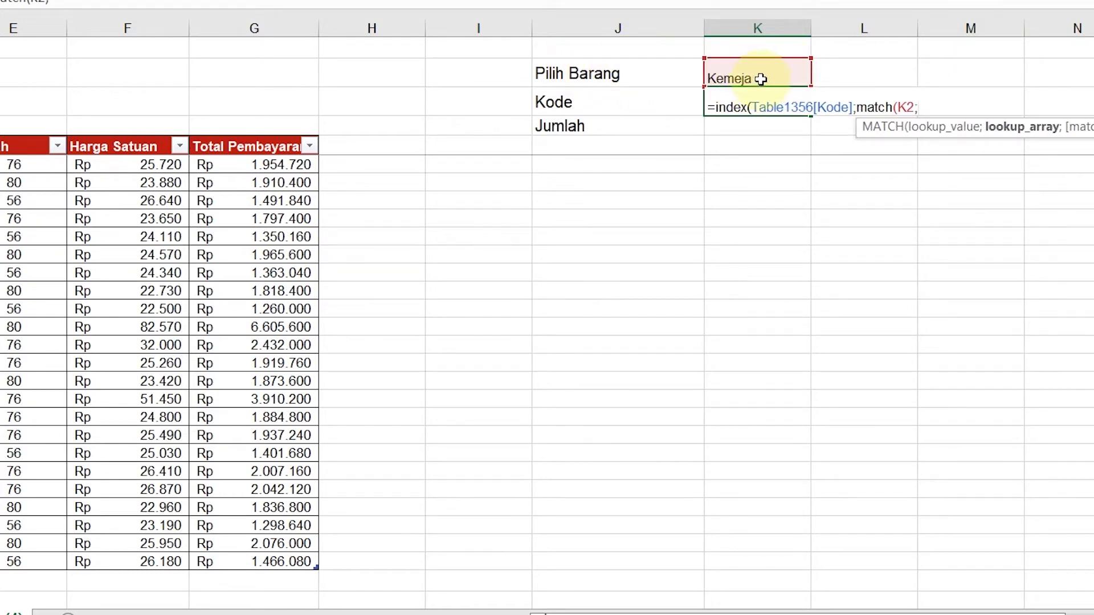
scroll(768, 78, "left", 3)
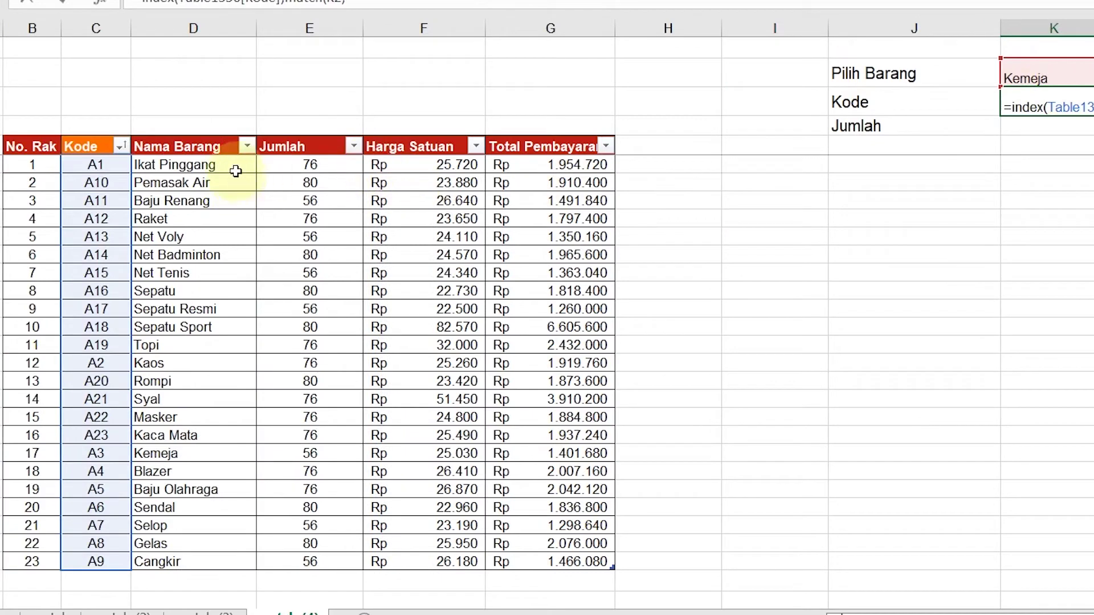
left_click_drag(231, 165, 220, 561)
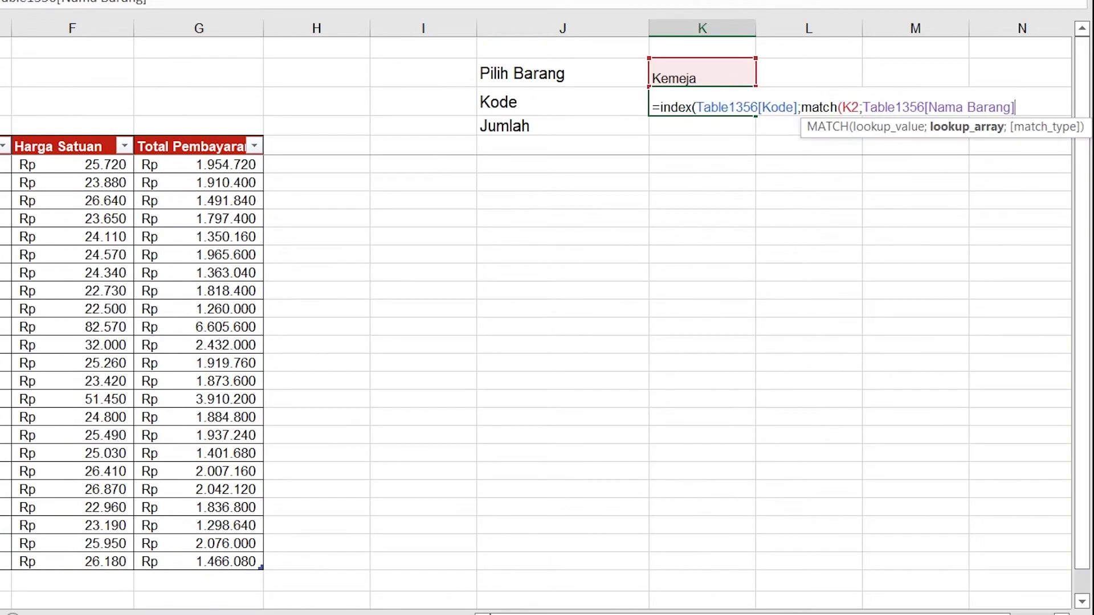
type(";")
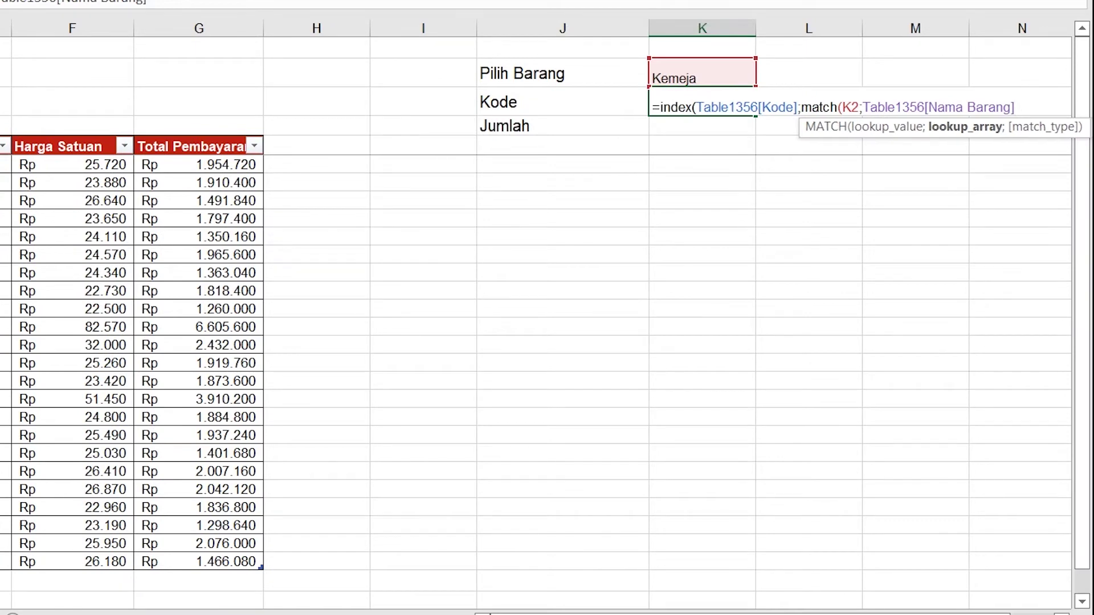
type("0)")
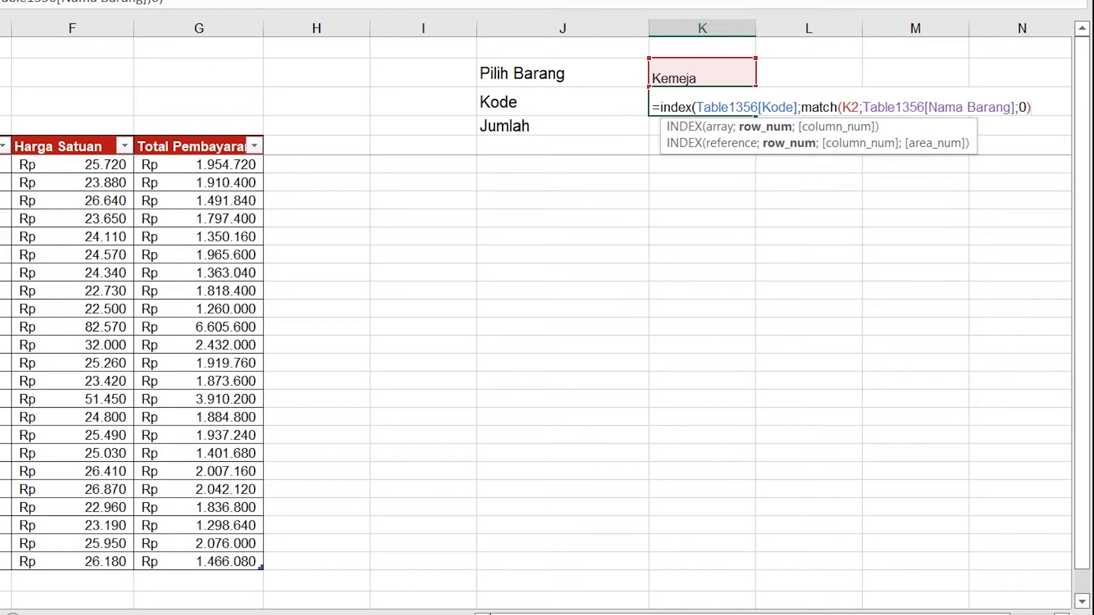
type(")")
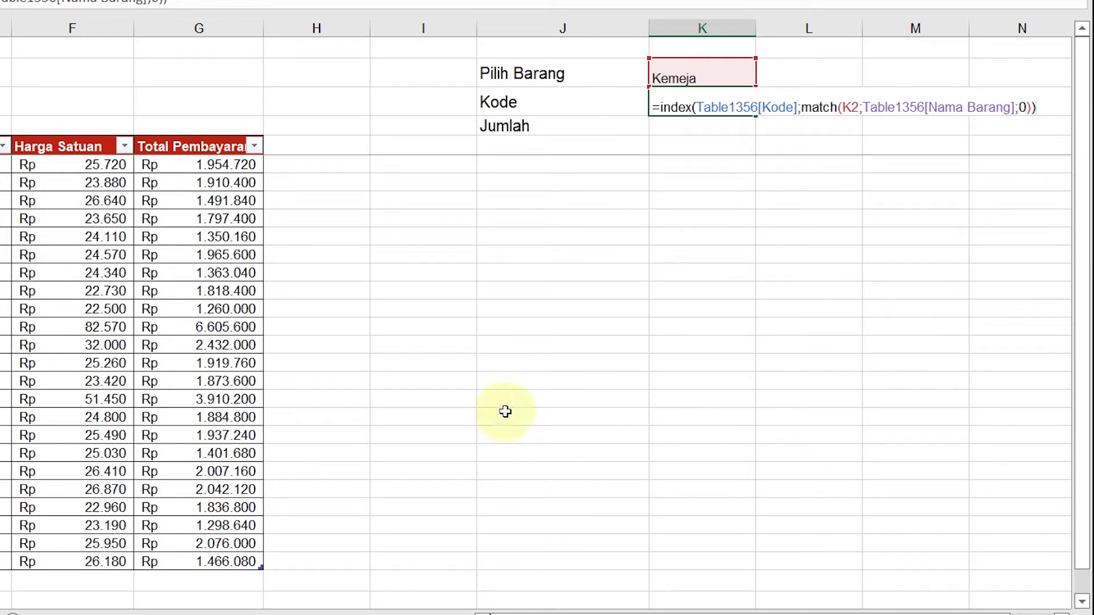
key("Return")
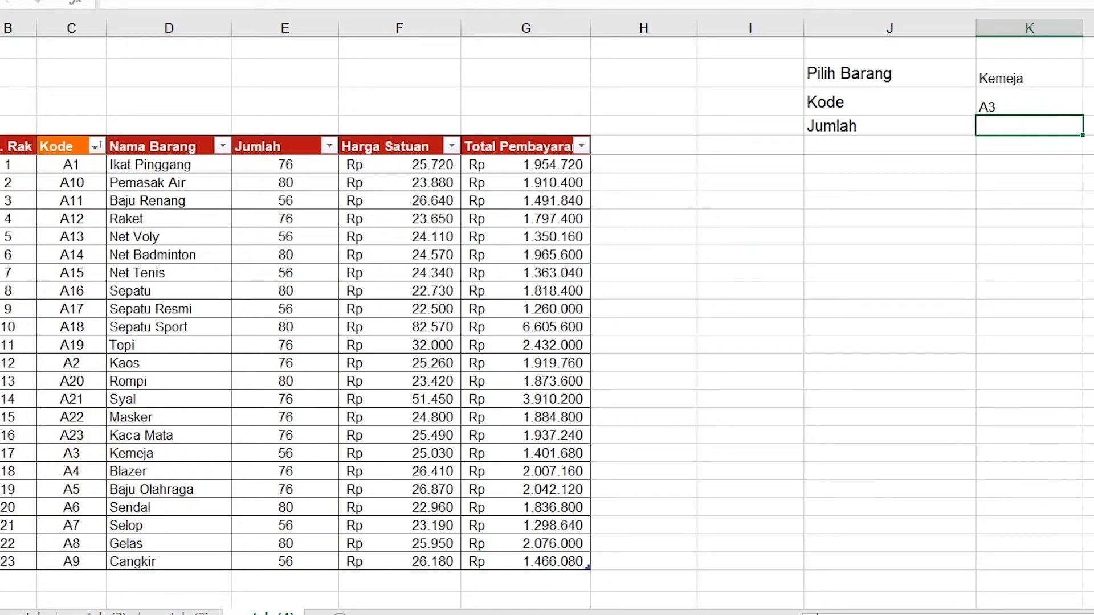
Test the lookup by choosing Baju Olahraga in the Pilih Barang dropdown in K2, and finish with Ikat Pinggang selected.
left_click(1049, 73)
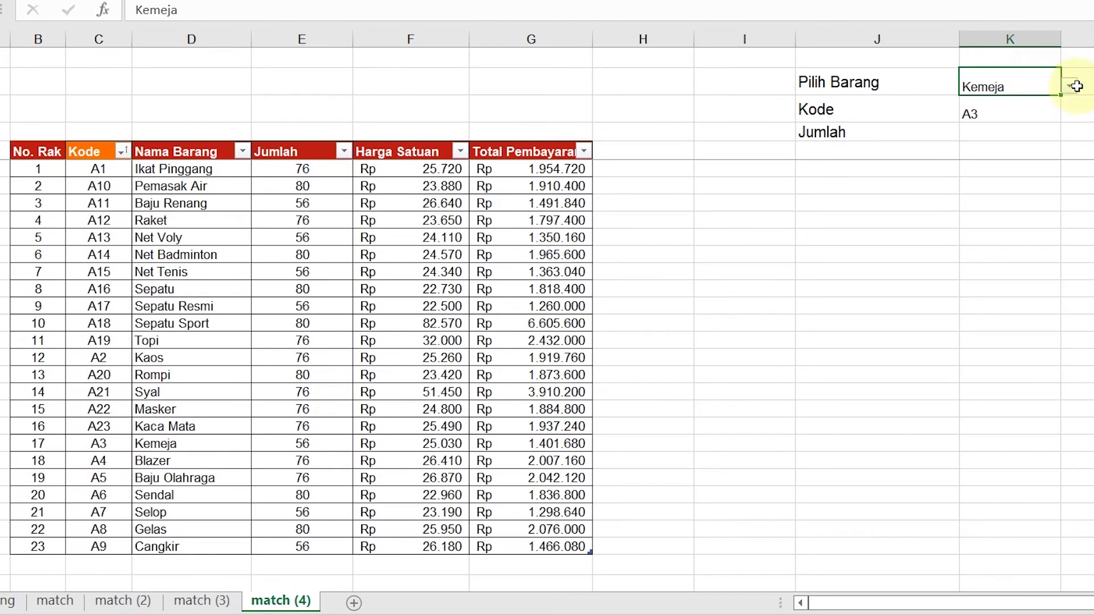
left_click(1070, 85)
left_click(1040, 147)
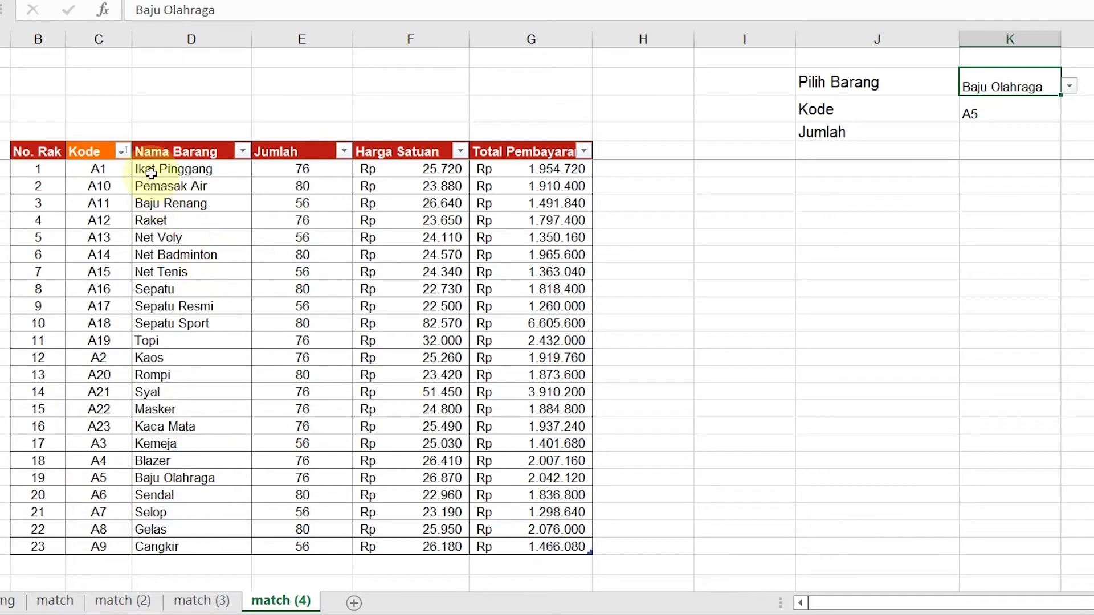
left_click(1069, 87)
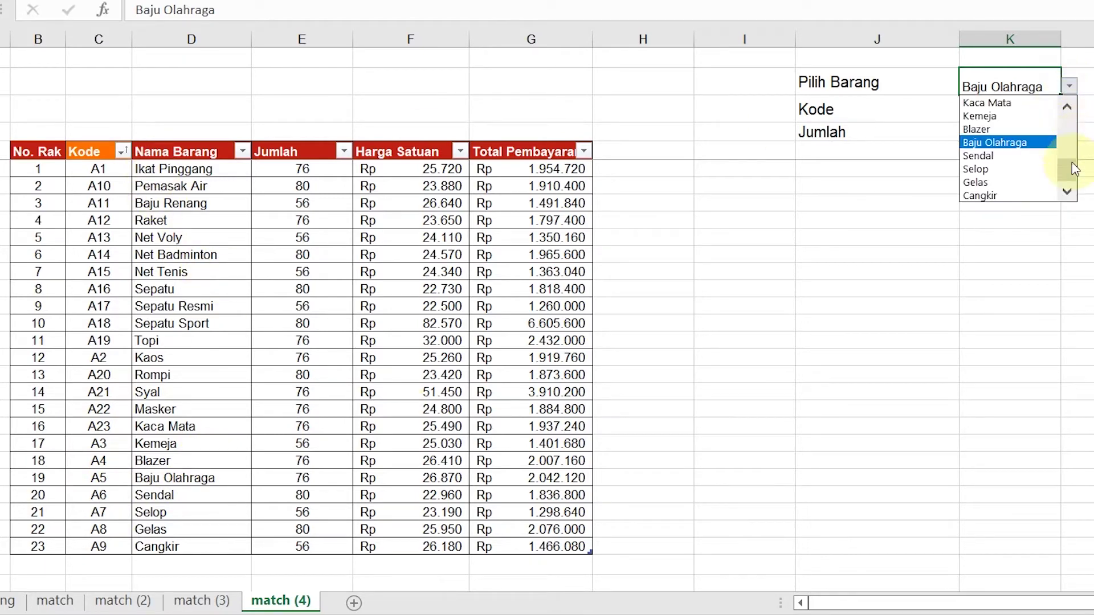
scroll(1071, 162, "up", 4)
left_click(1043, 103)
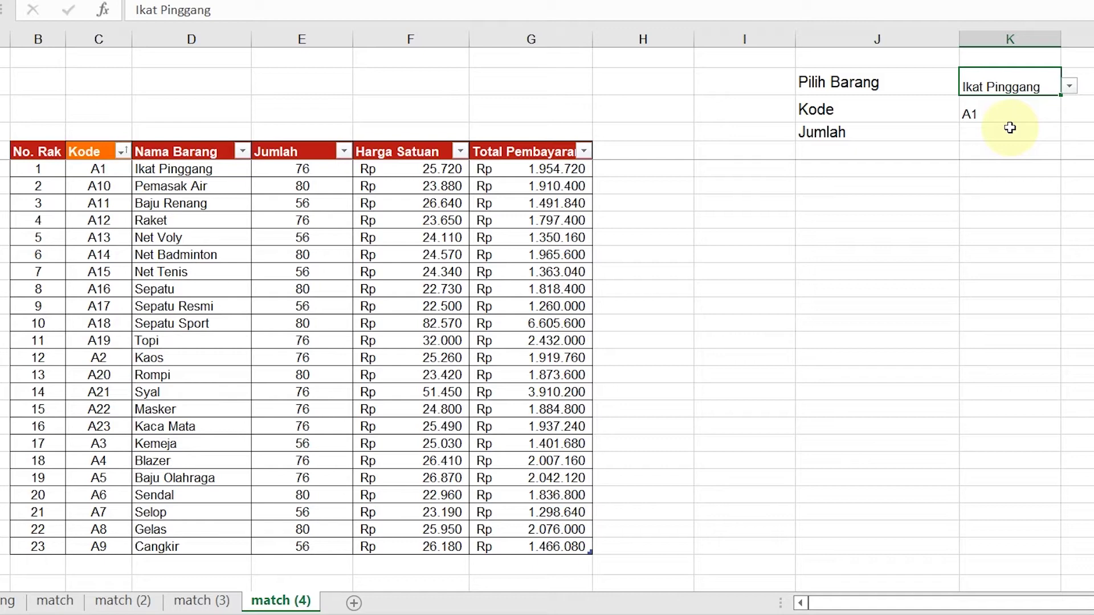
Review the INDEX and MATCH formula in the Kode cell K3.
left_click(1010, 127)
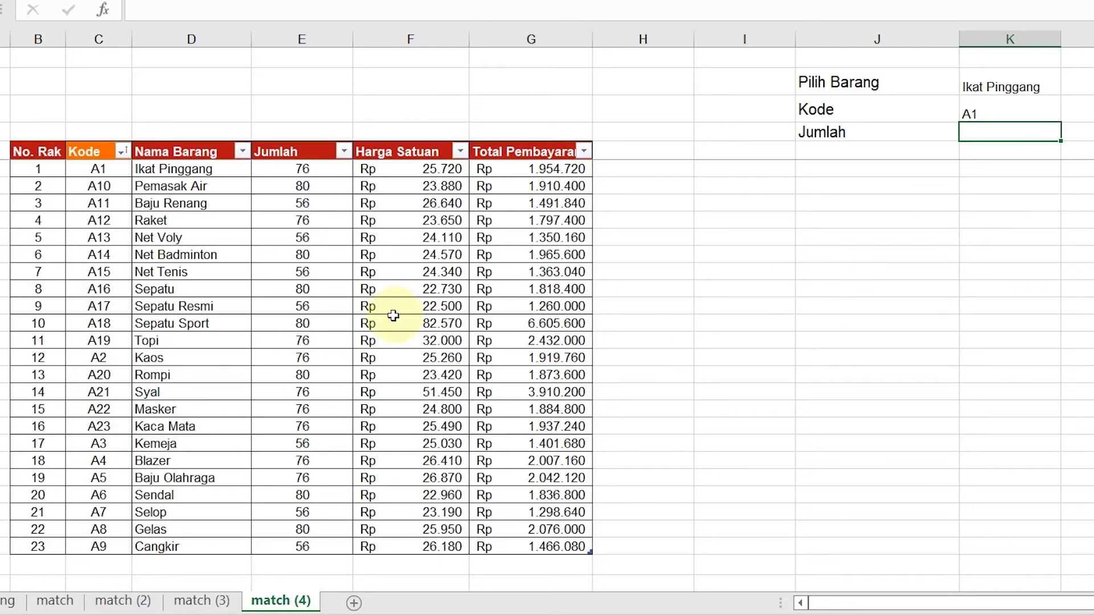
left_click(978, 112)
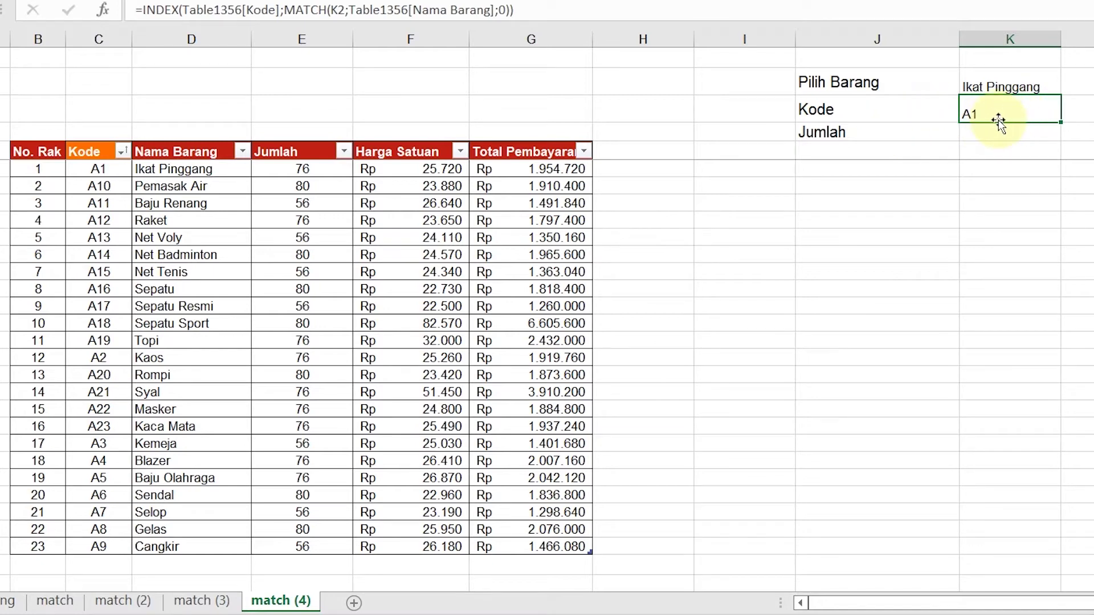
left_click(745, 269)
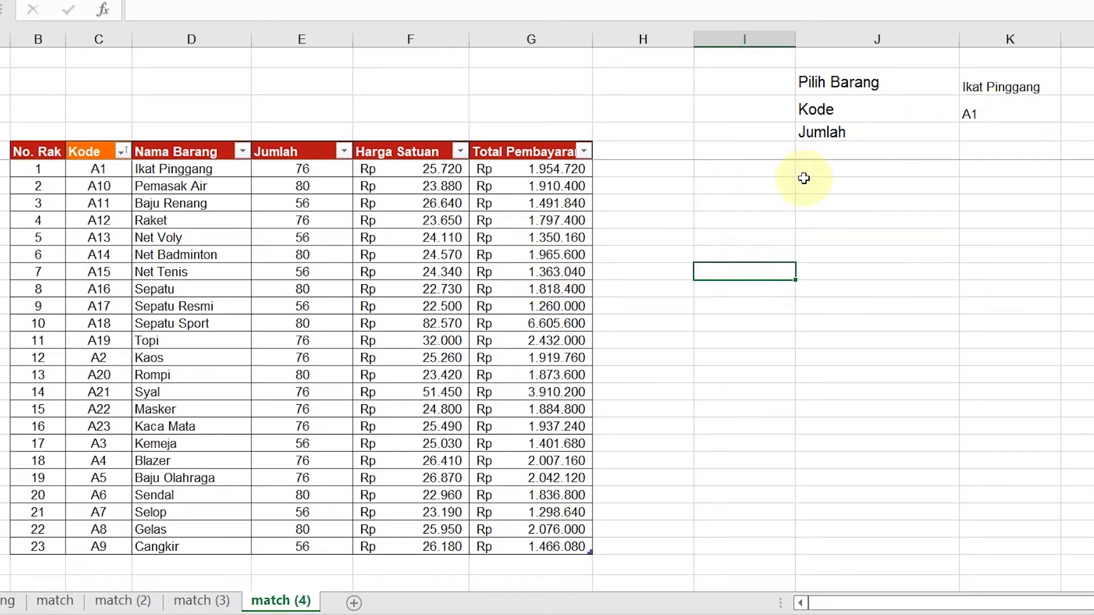
Enter the label Harga Satuan in J5, directly below the Jumlah label.
left_click(842, 133)
left_click(899, 183)
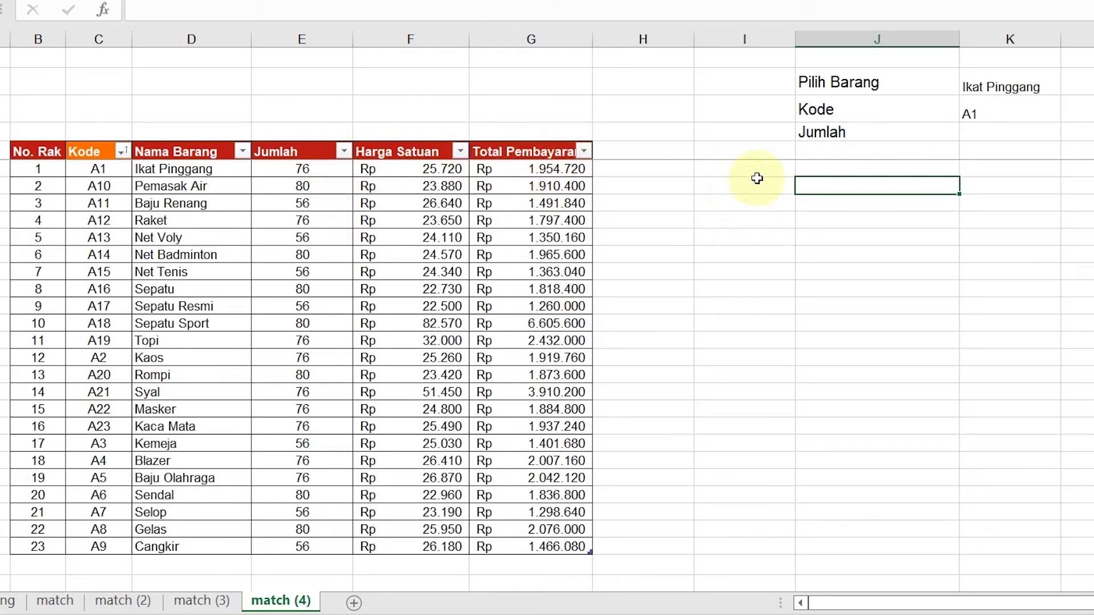
left_click(817, 153)
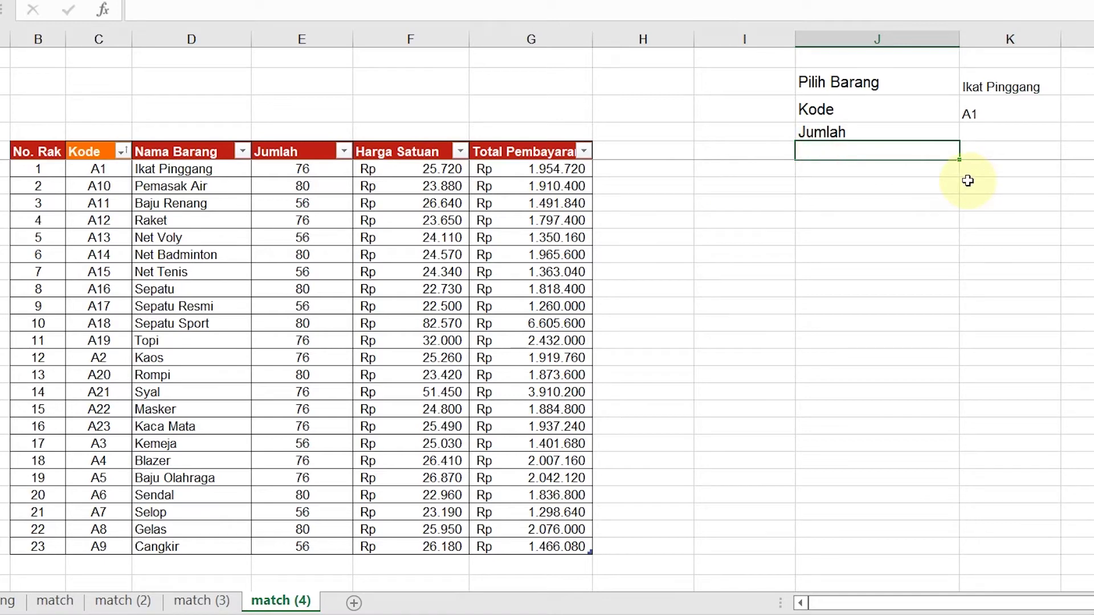
type("Harga Satuan")
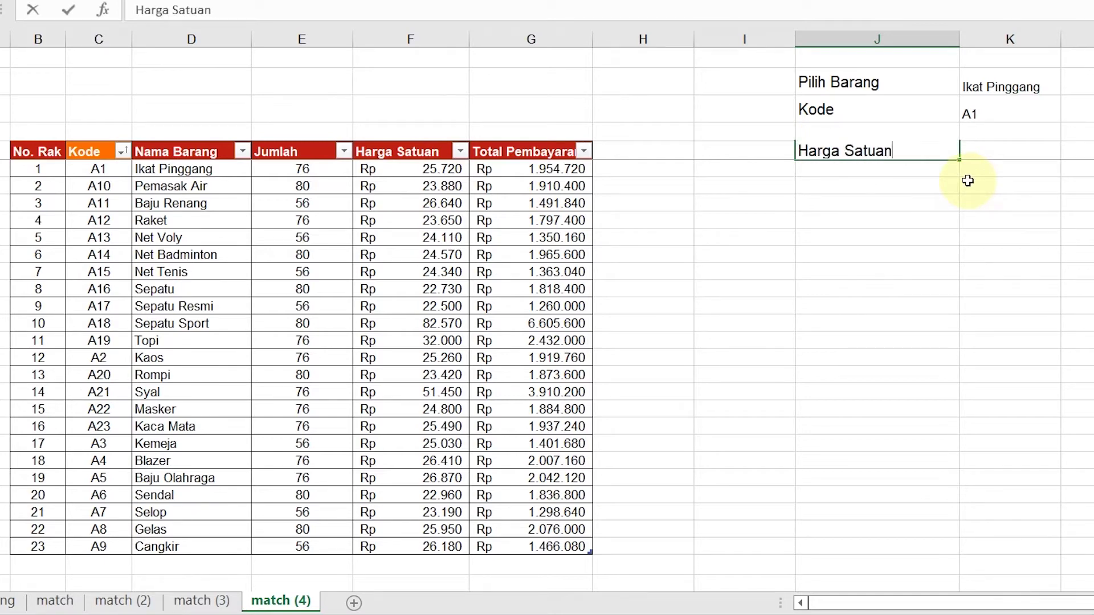
key("Return")
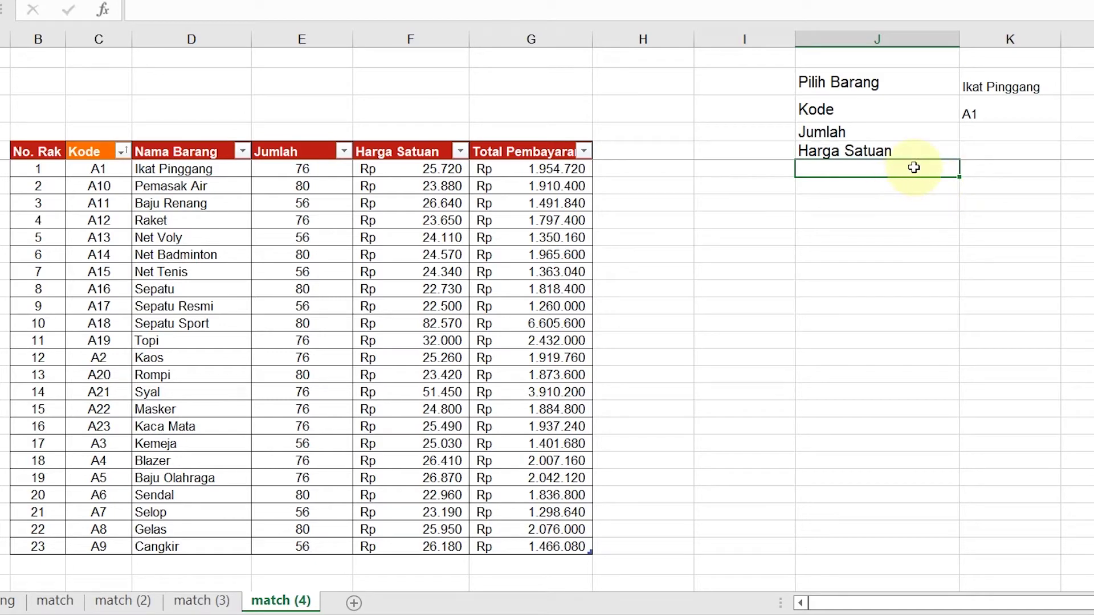
Choose Harga Satuan from the label dropdown in J4 and clear the duplicate label in J5.
left_click(839, 130)
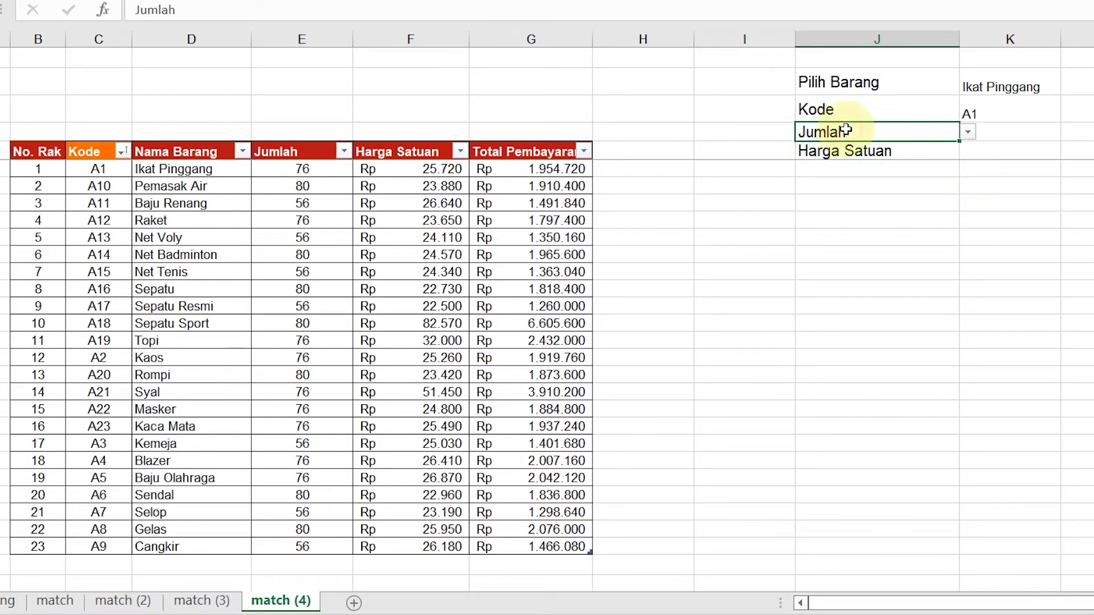
left_click(969, 133)
left_click(931, 158)
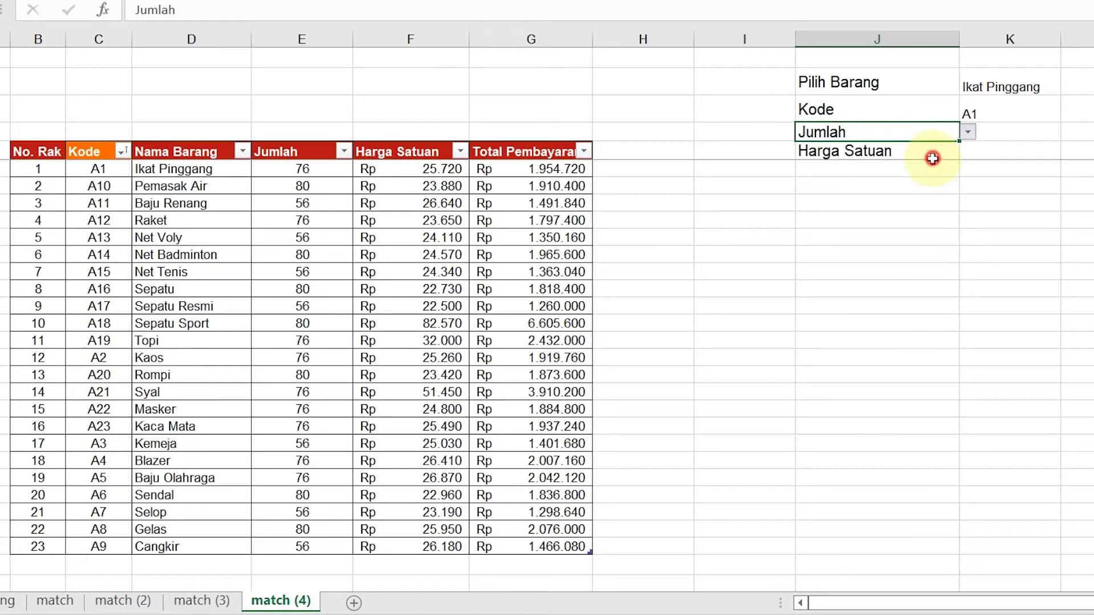
left_click(885, 152)
key("Delete")
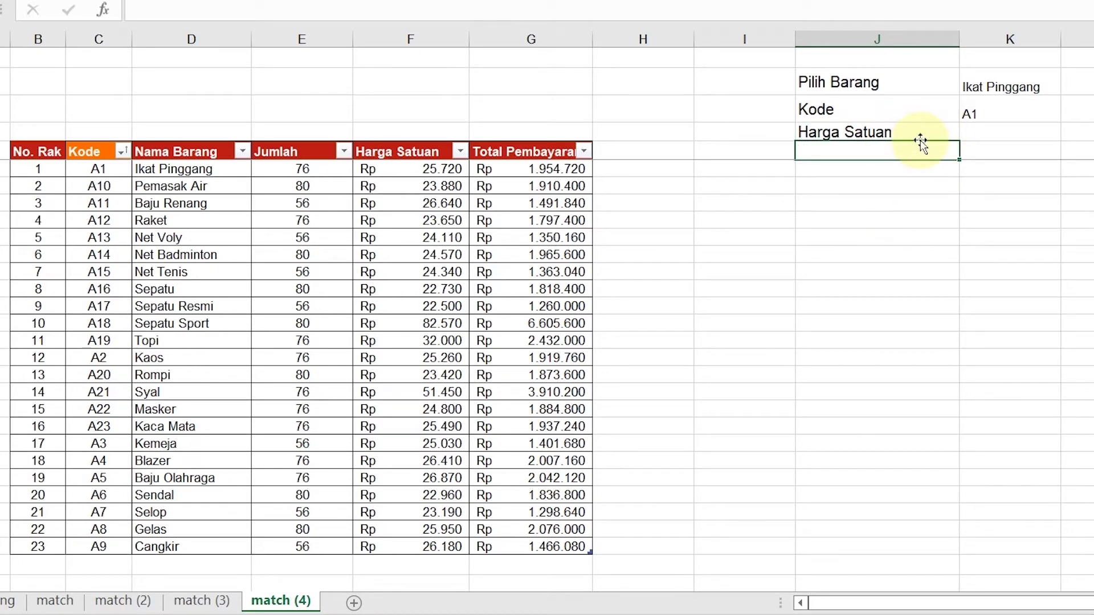
Set the J4 label to Total Pembayaran from its dropdown list.
left_click(923, 129)
left_click(968, 132)
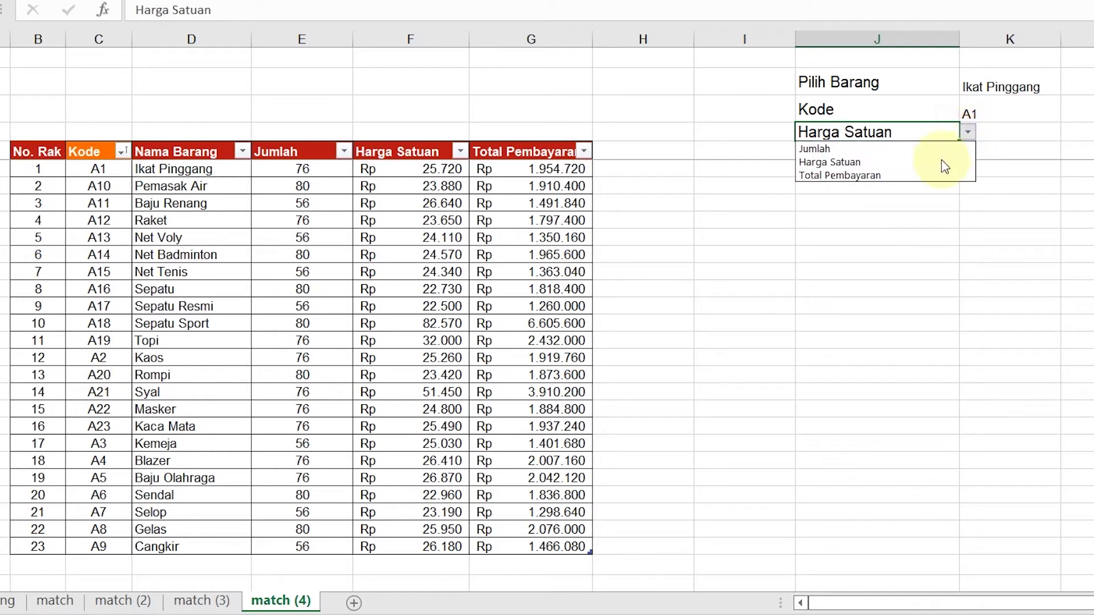
left_click(940, 175)
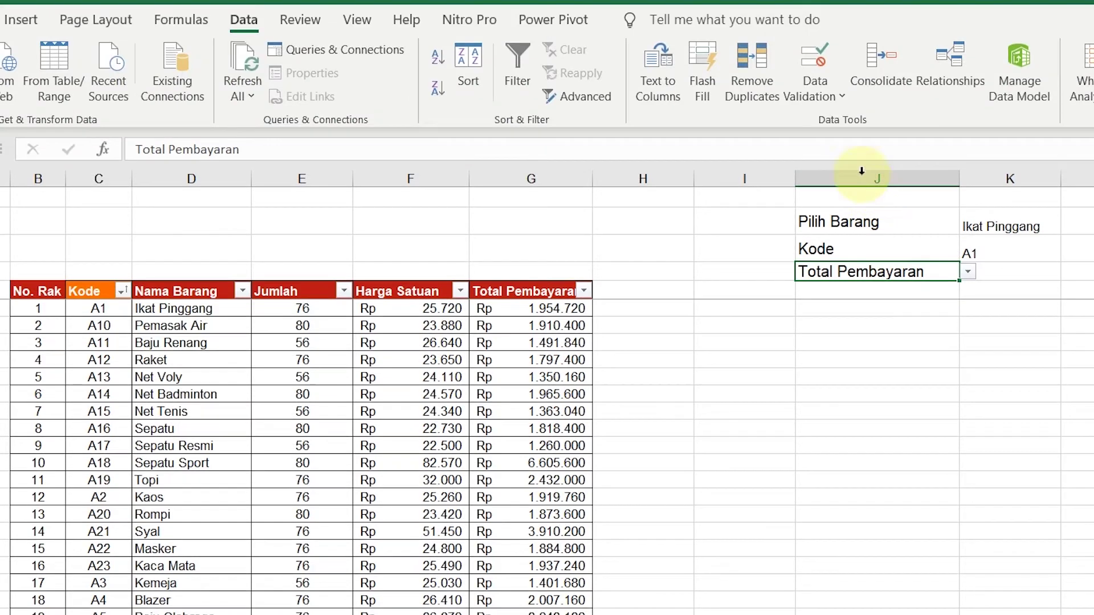
Remove the dropdown list from J4 by clearing its source and changing its data validation to allow any value.
left_click(823, 85)
left_click(827, 127)
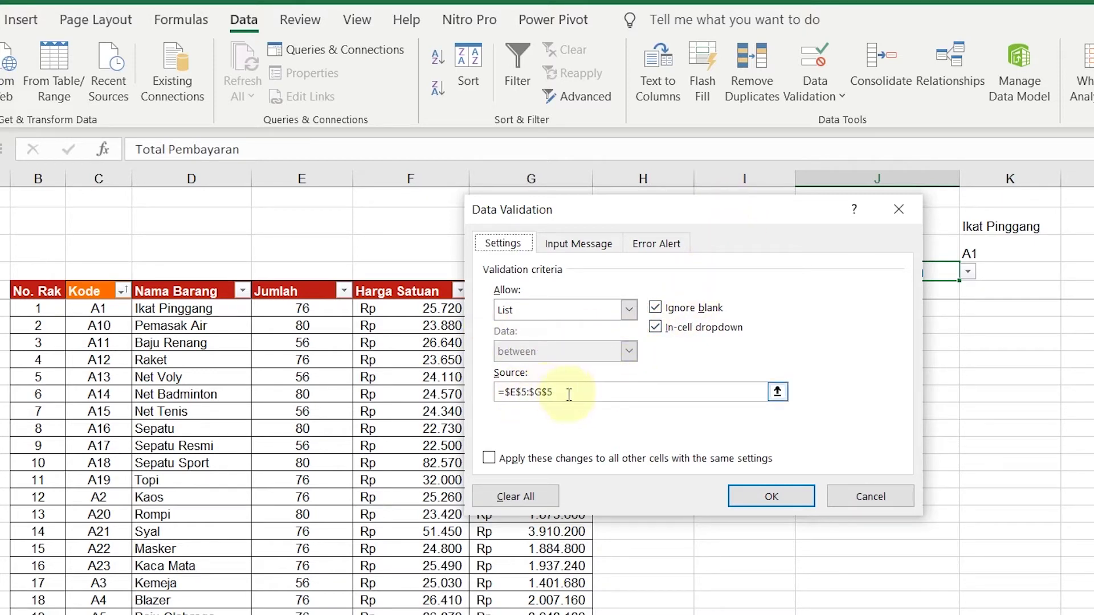
left_click(751, 391)
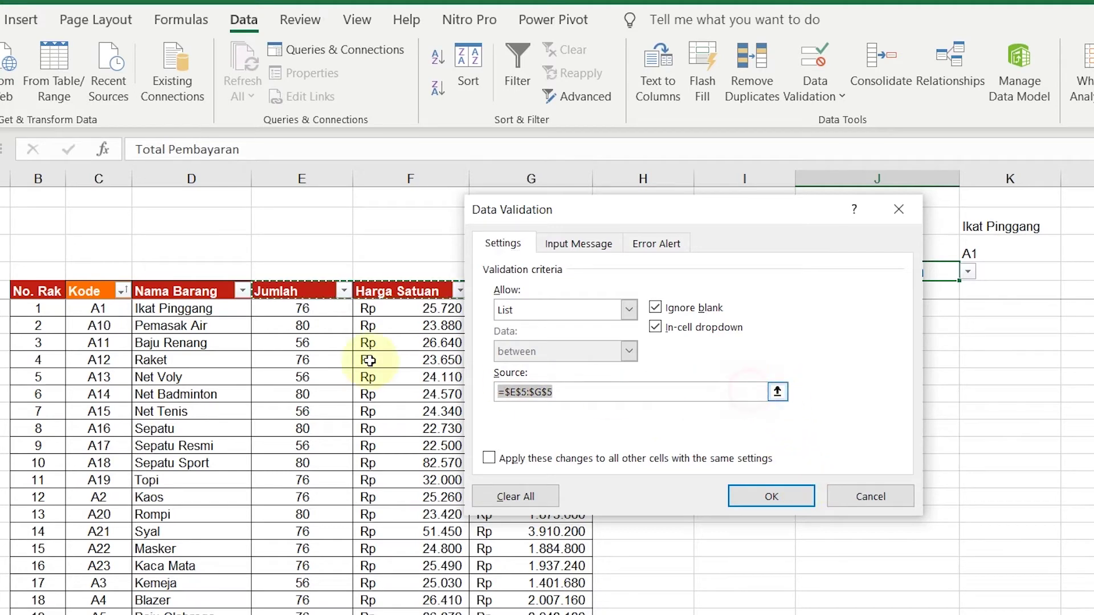
key("Delete")
left_click(790, 495)
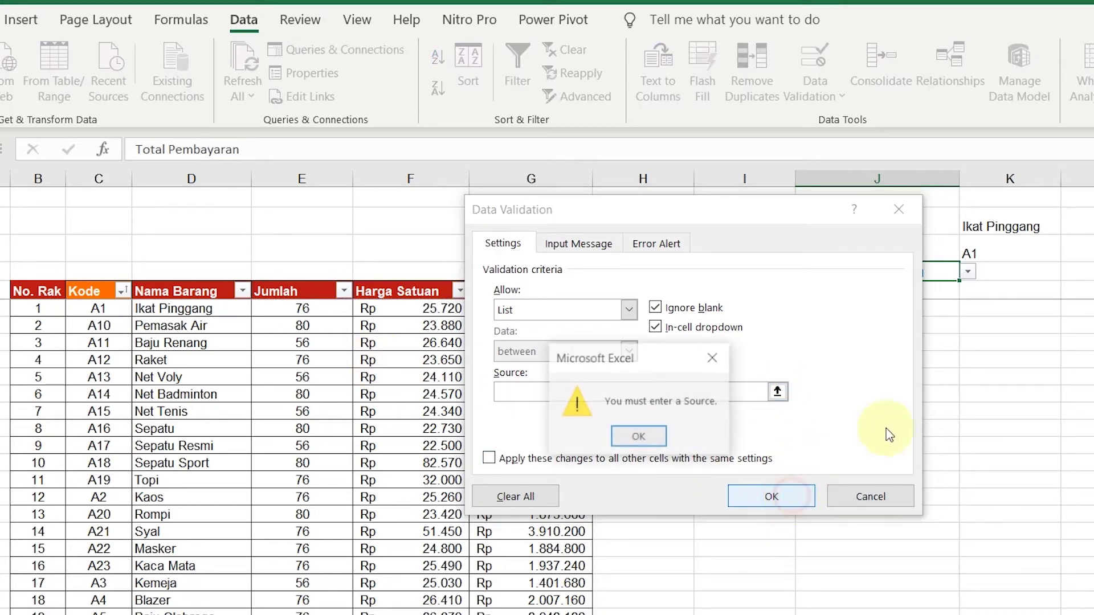
left_click(638, 436)
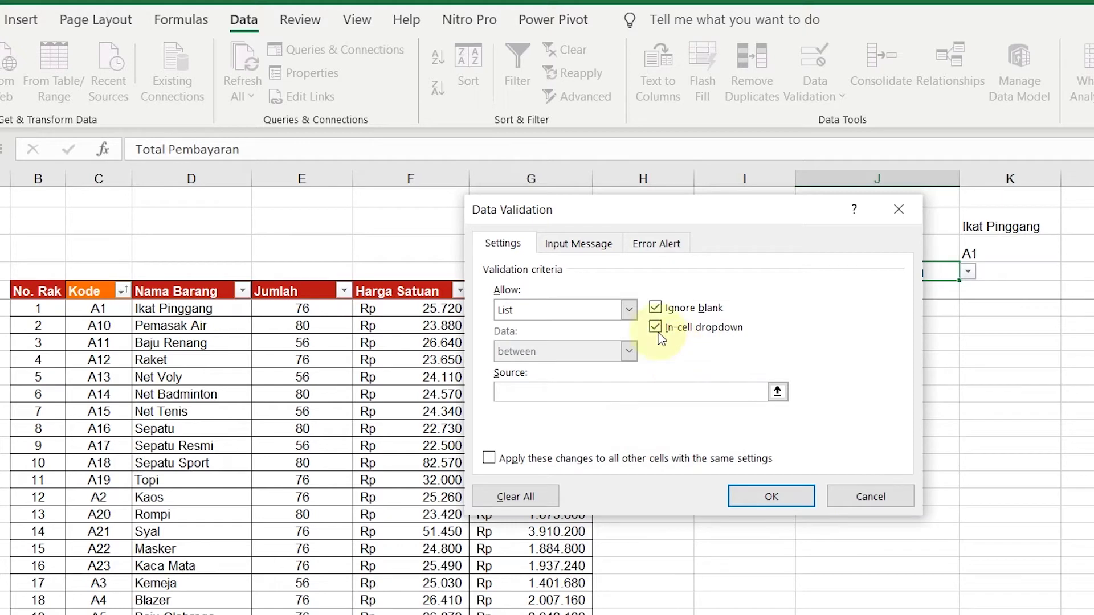
left_click(628, 309)
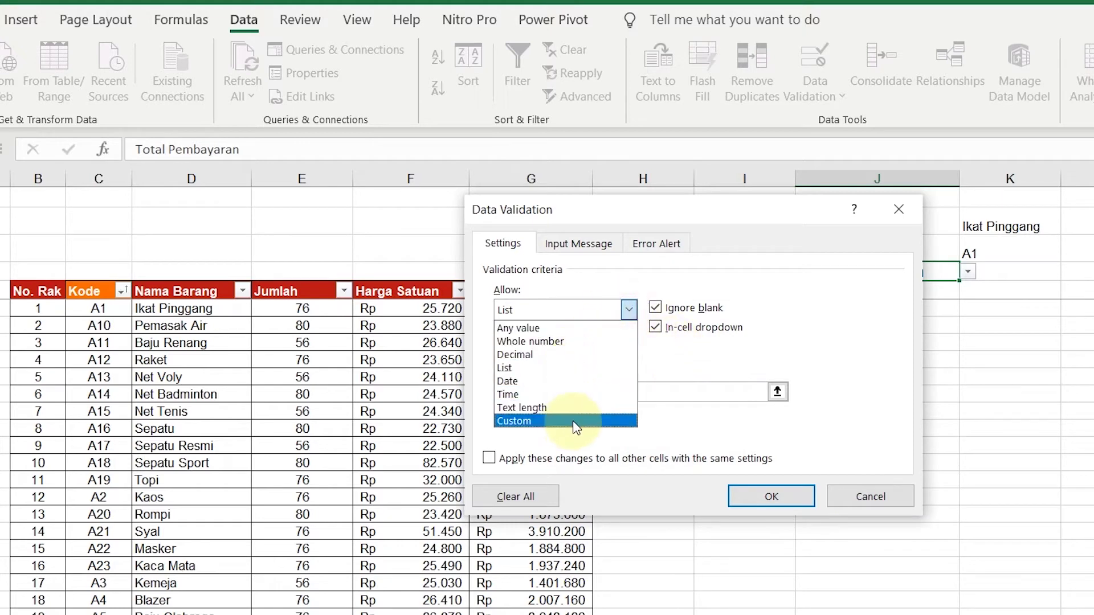
left_click(507, 328)
left_click(795, 495)
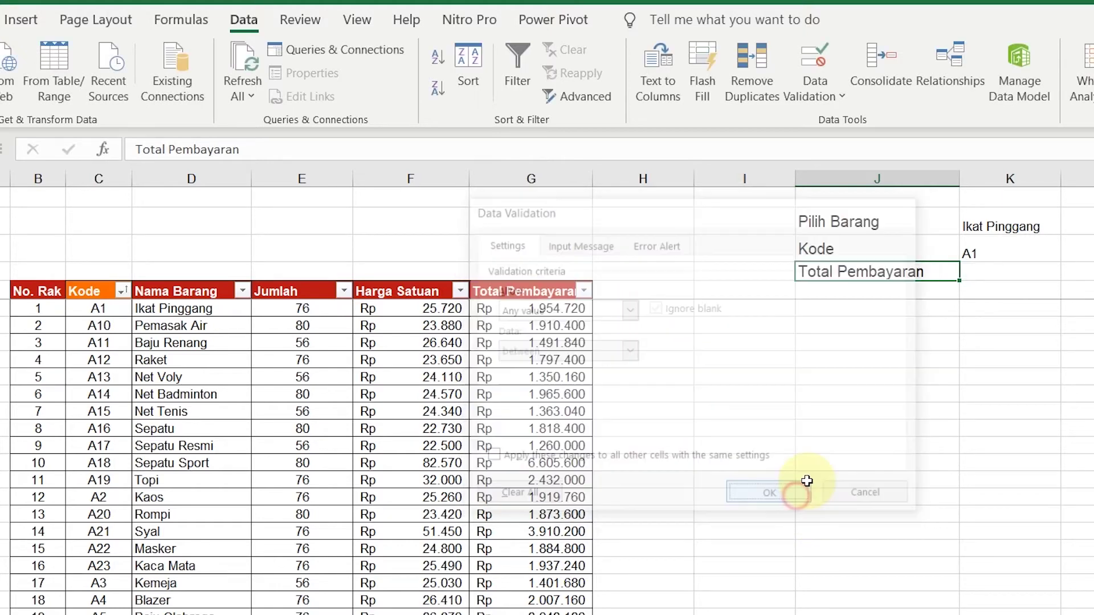
Open data validation for the Total Pembayaran label cell J4 and allow only a List.
left_click(874, 402)
key("Up")
key("Up")
key("Up")
key("Up")
key("Up")
key("Up")
key("Up")
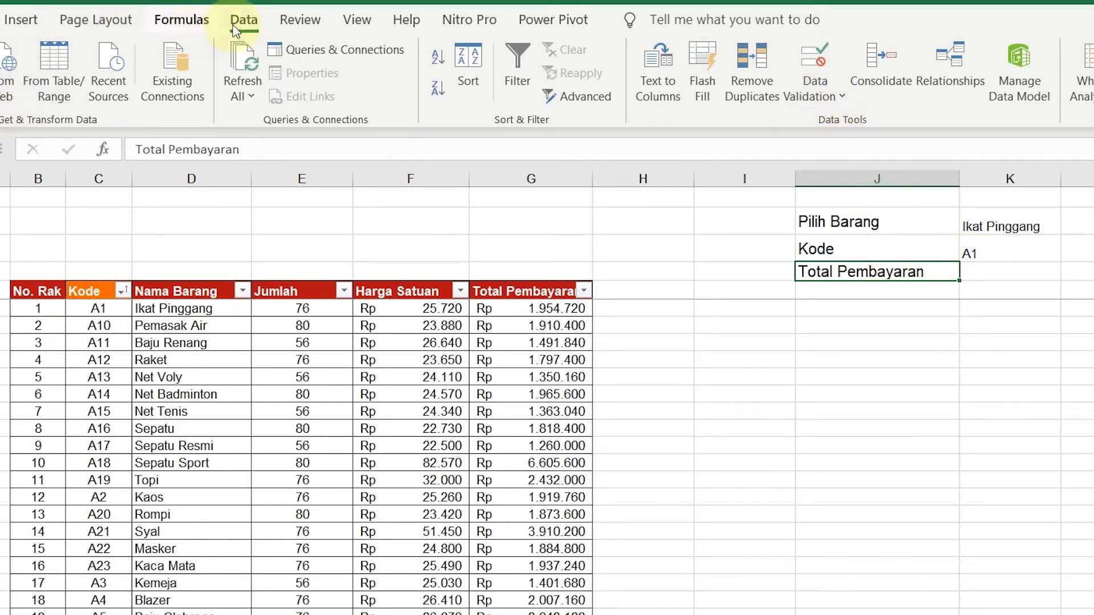
left_click(832, 94)
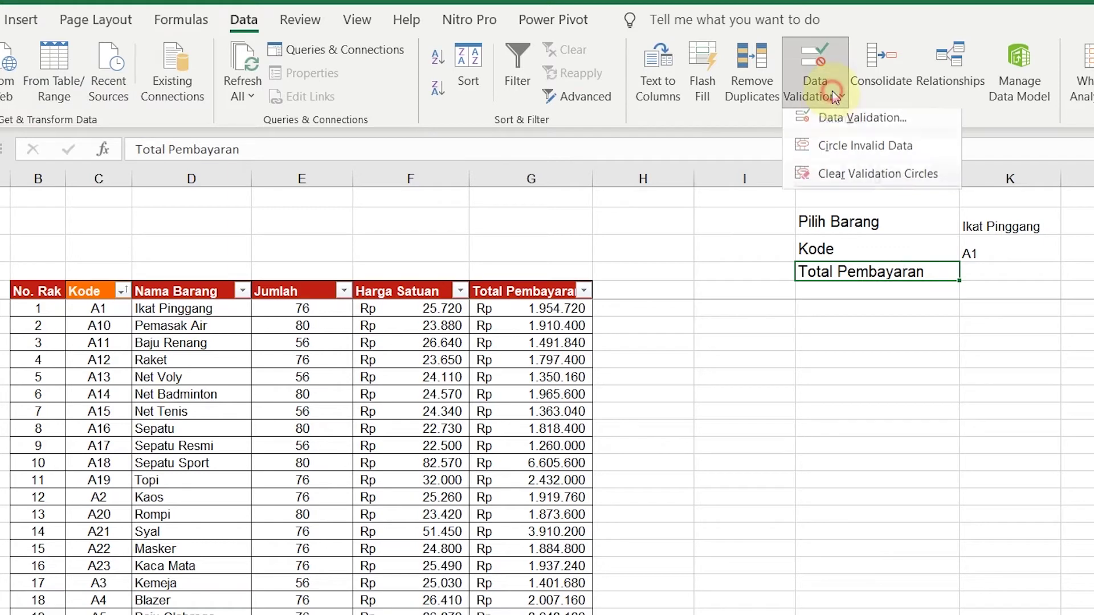
left_click(876, 123)
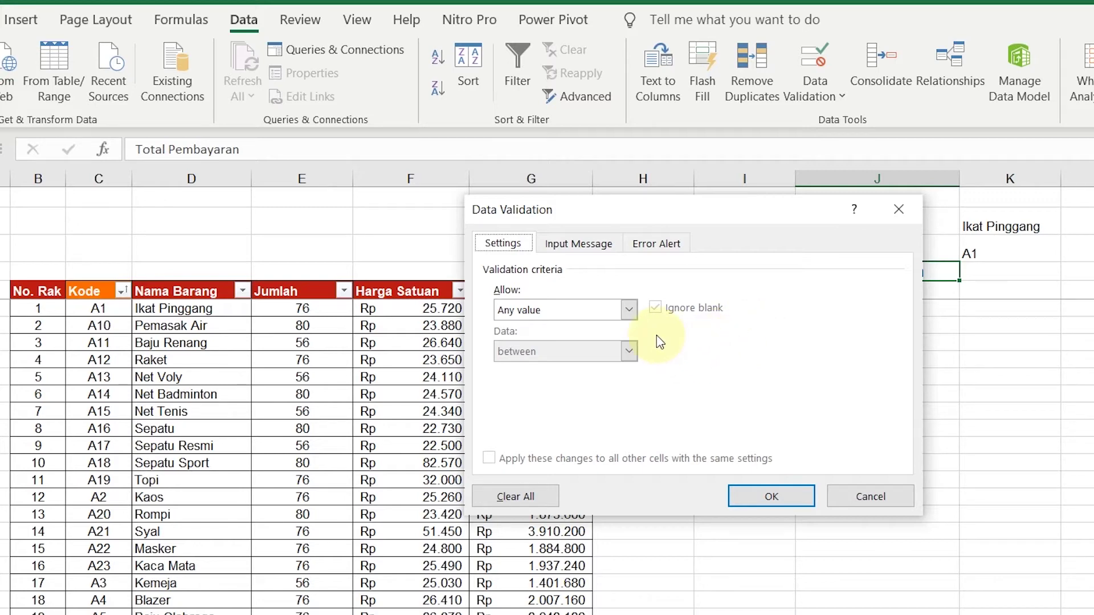
left_click(629, 310)
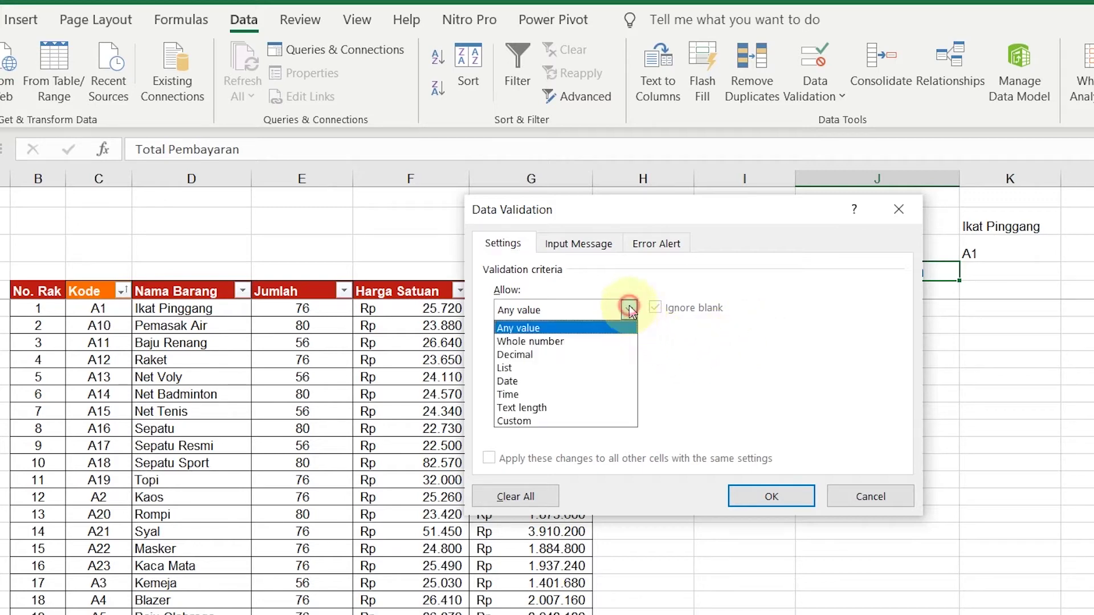
left_click(587, 368)
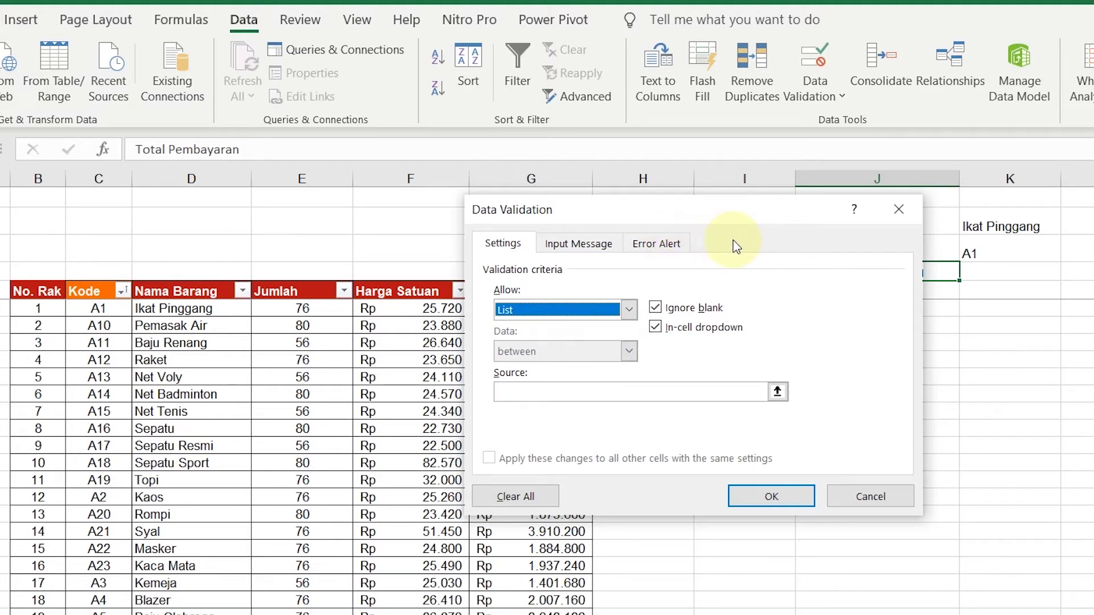
Set the J4 list source to the table headers Jumlah through Total Pembayaran, =$E$5:$G$5, and apply the validation.
left_click(705, 393)
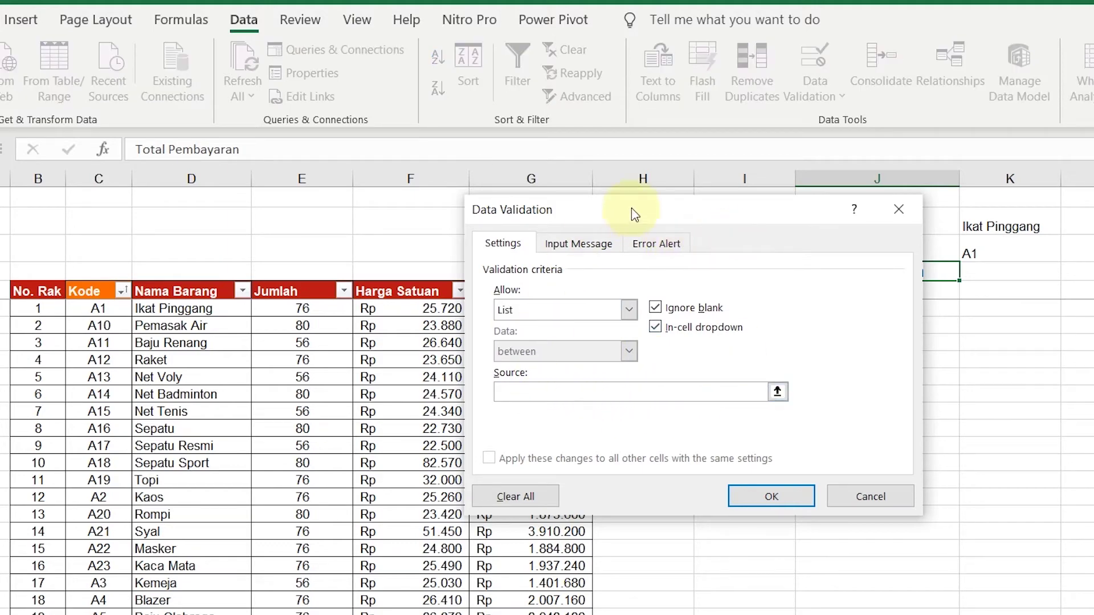
left_click_drag(662, 219, 988, 287)
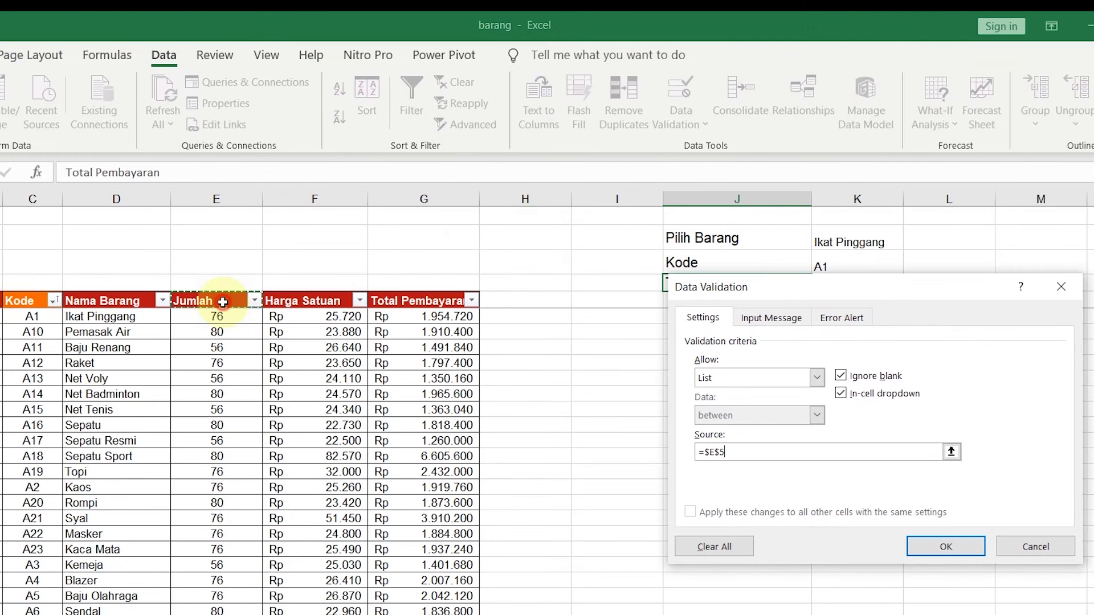
left_click_drag(222, 302, 428, 316)
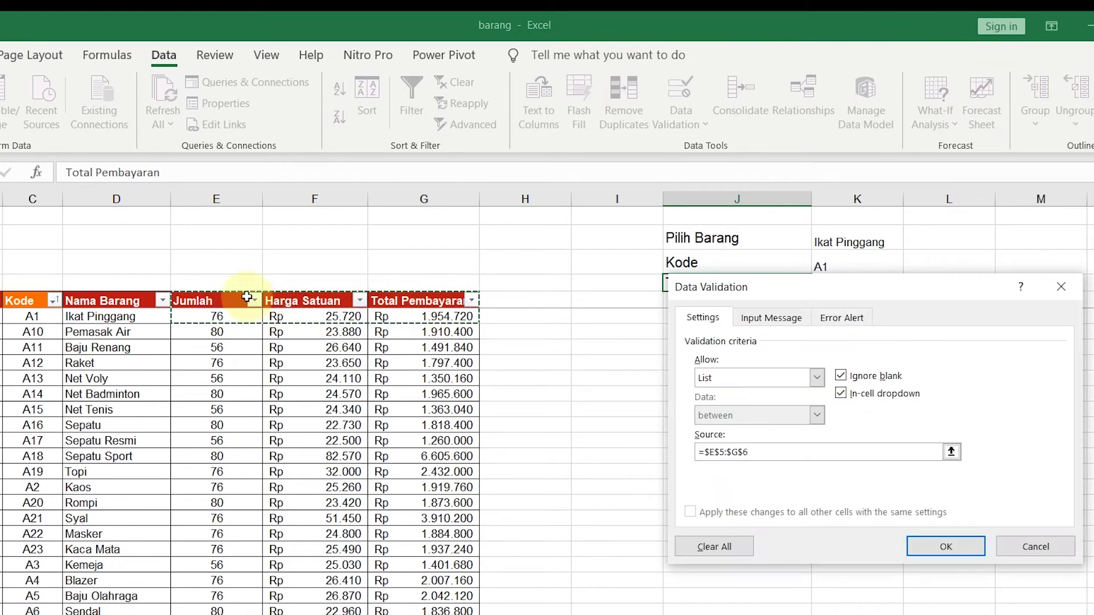
left_click_drag(231, 298, 395, 294)
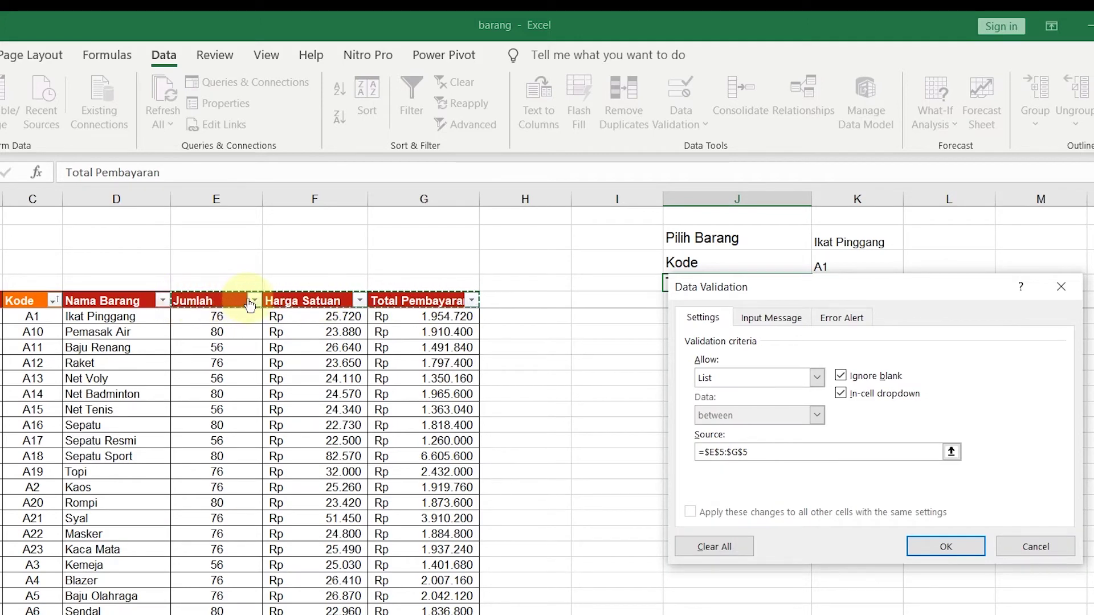
left_click(961, 547)
Try the J4 dropdown by choosing Jumlah, and finish with Harga Satuan selected.
left_click(835, 302)
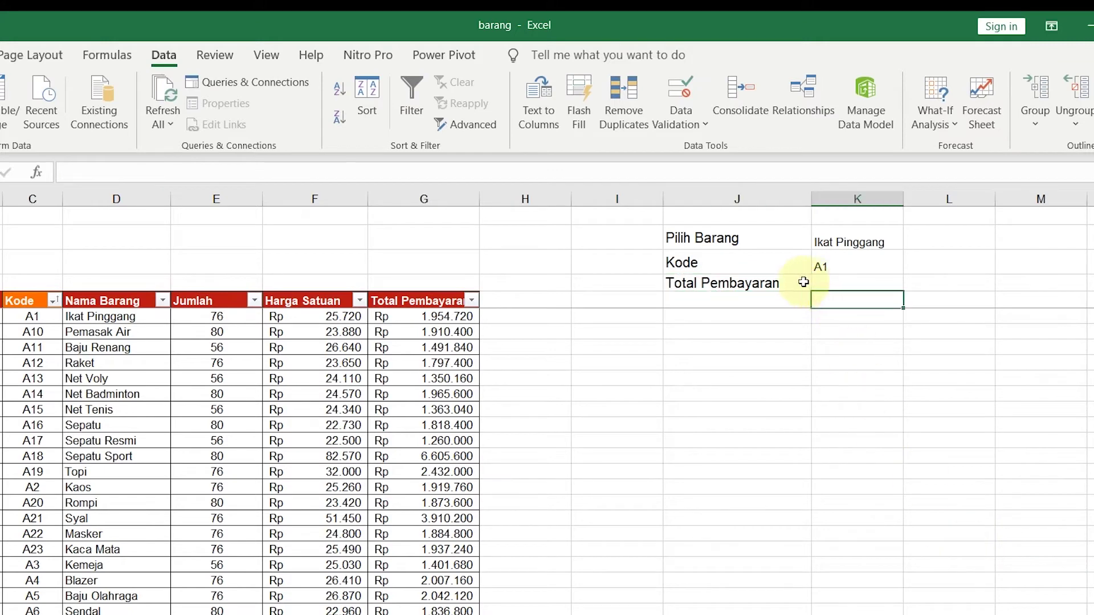
left_click(803, 283)
left_click(819, 283)
left_click(763, 295)
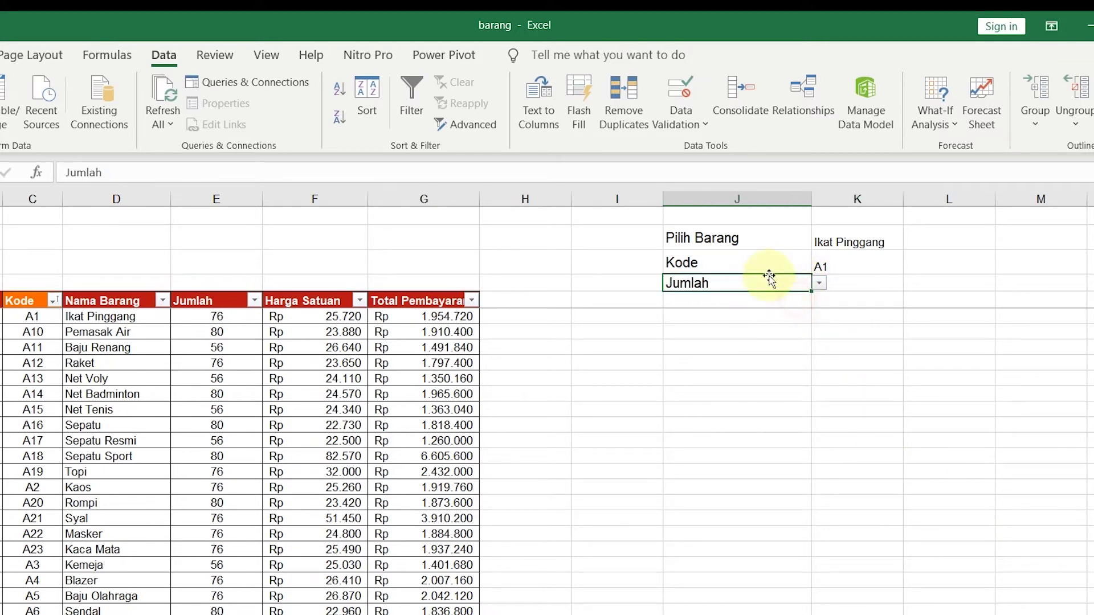
left_click(819, 283)
left_click(794, 309)
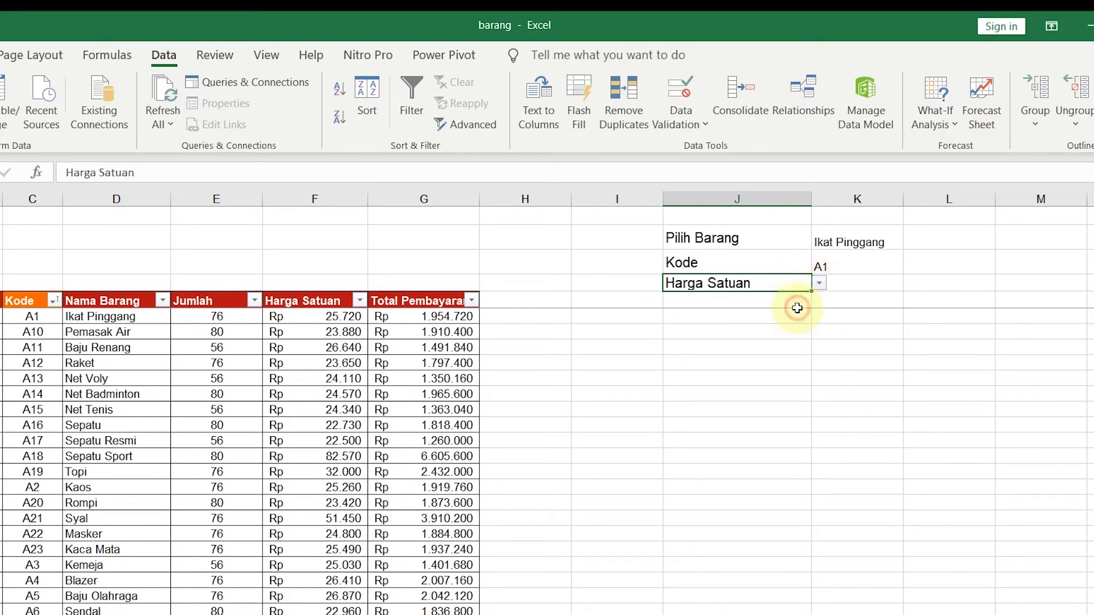
Right-align the Pilih Barang and Kode values in K2:K3.
left_click(837, 277)
left_click(852, 261)
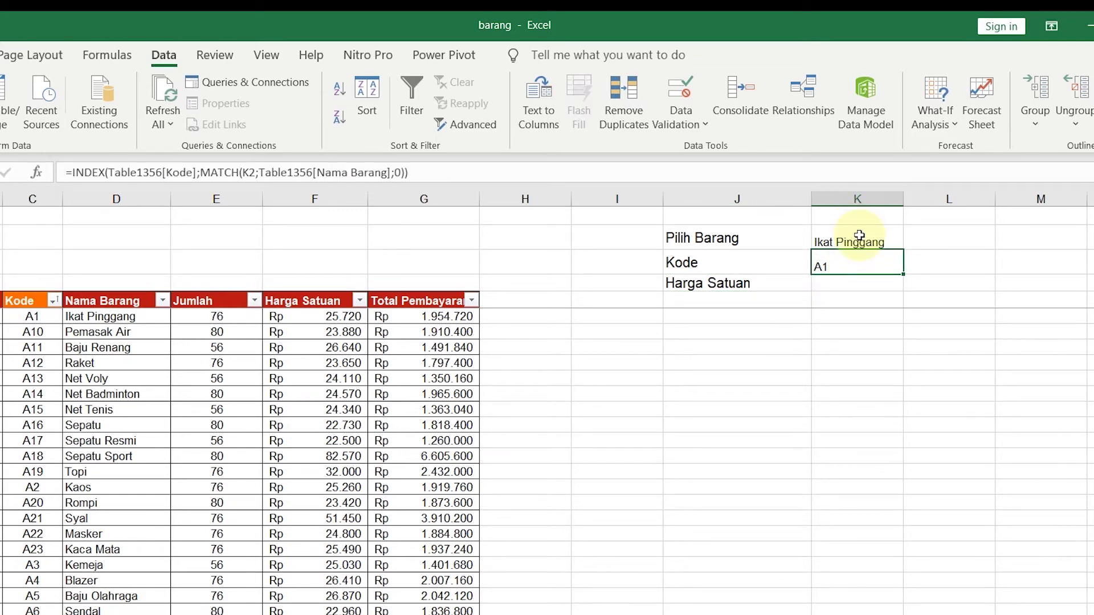
left_click_drag(859, 235, 852, 267)
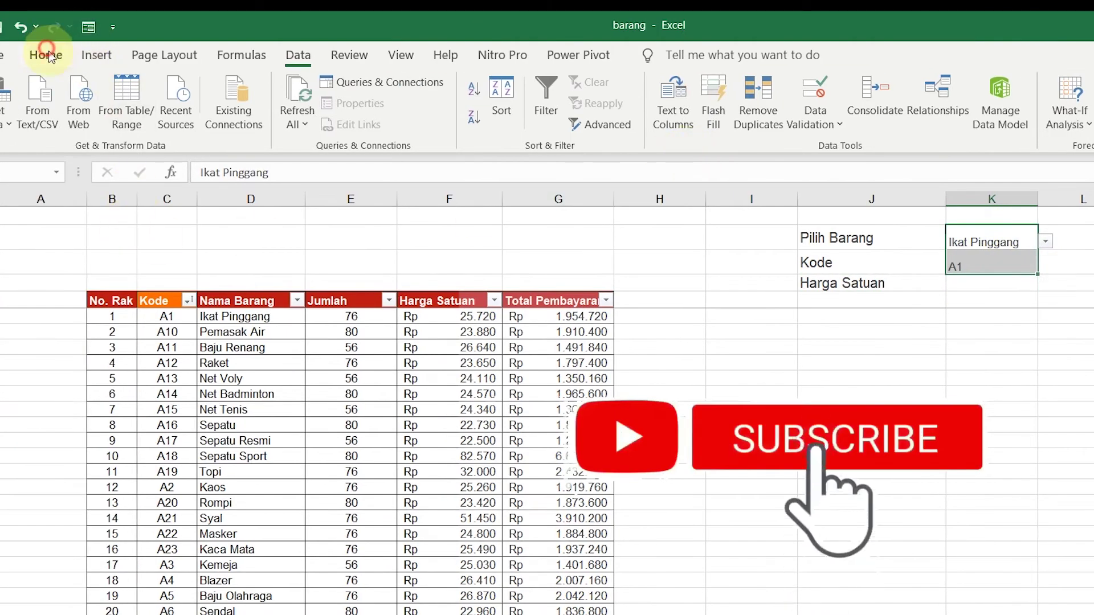
left_click(49, 56)
left_click(377, 117)
left_click(1017, 422)
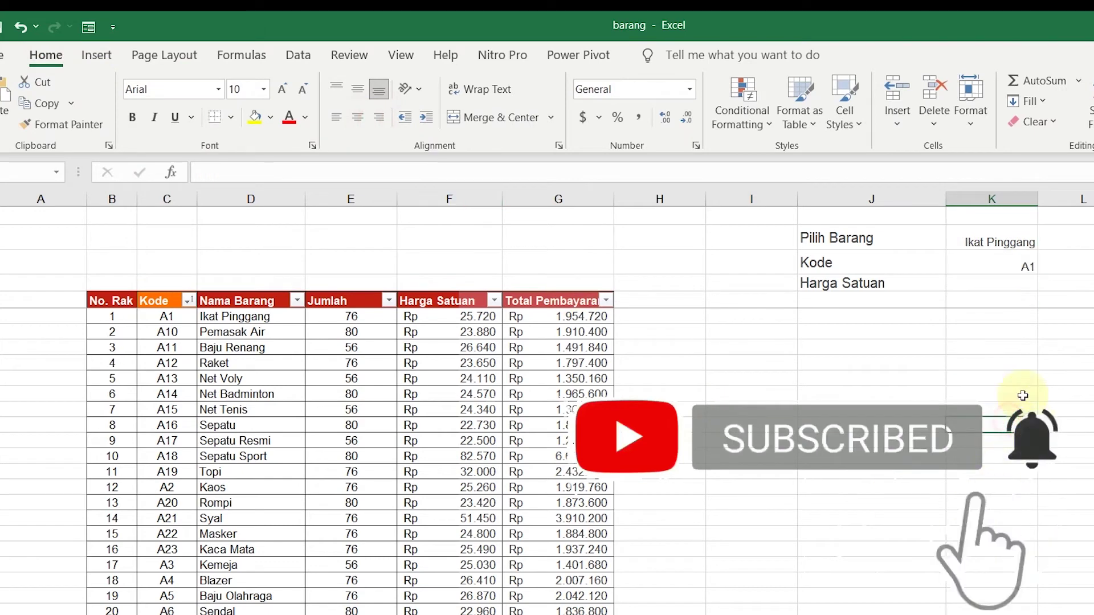
Start an INDEX formula in K4 with the table's Jumlah through Total Pembayaran data columns as the array.
left_click(1020, 279)
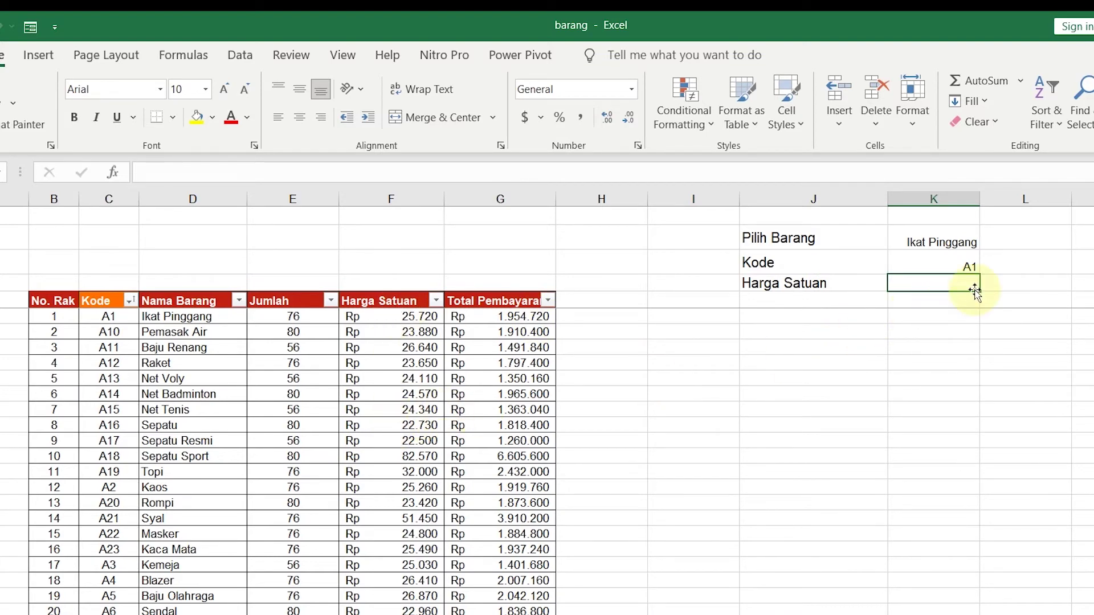
type("=index(")
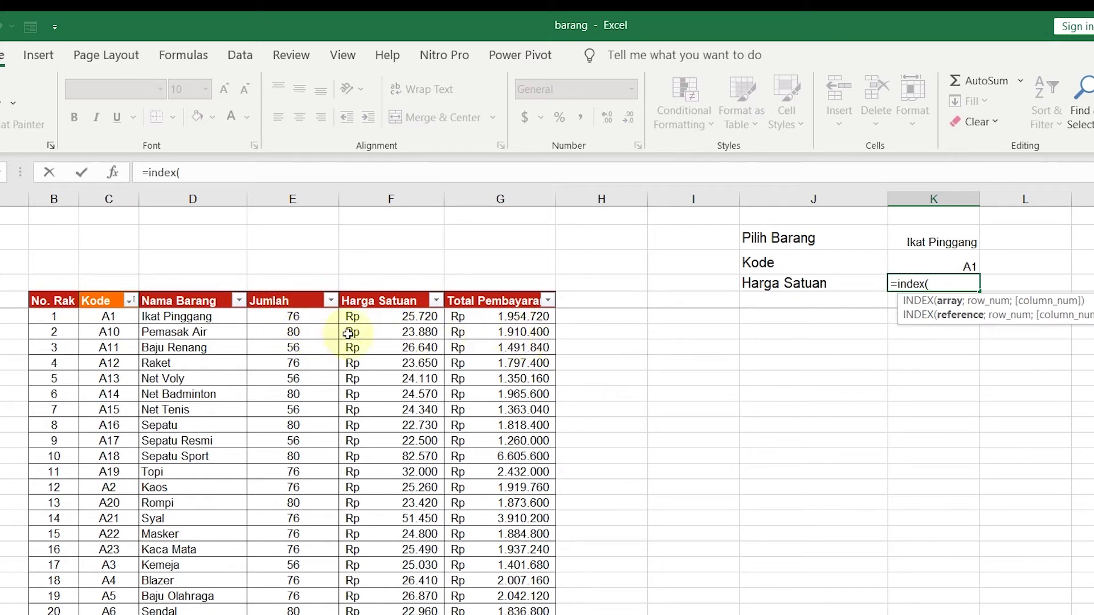
left_click_drag(544, 611, 257, 315)
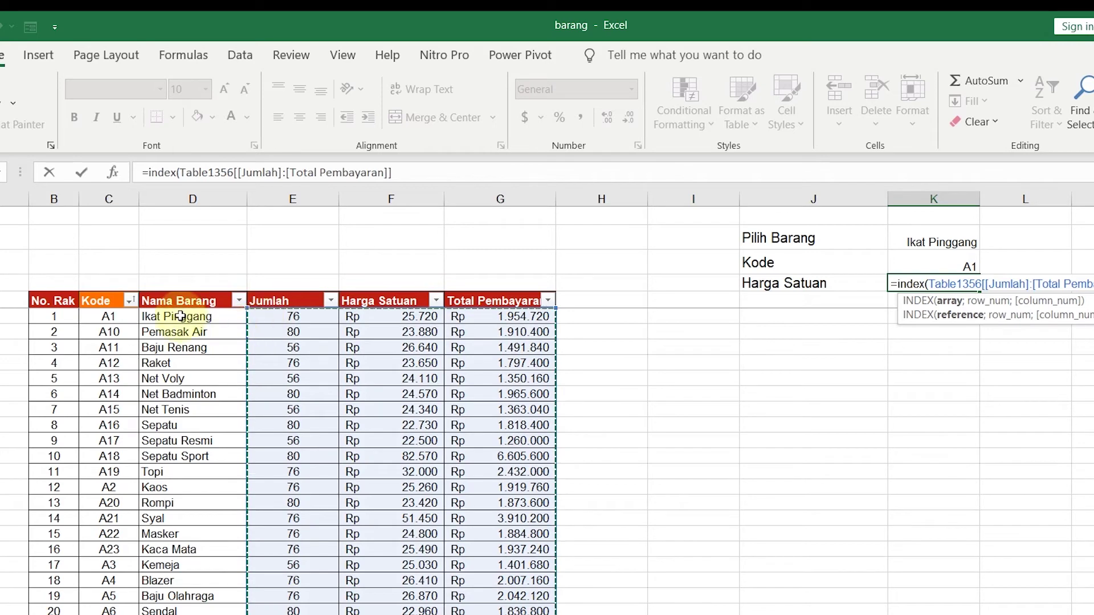
left_click_drag(182, 316, 194, 393)
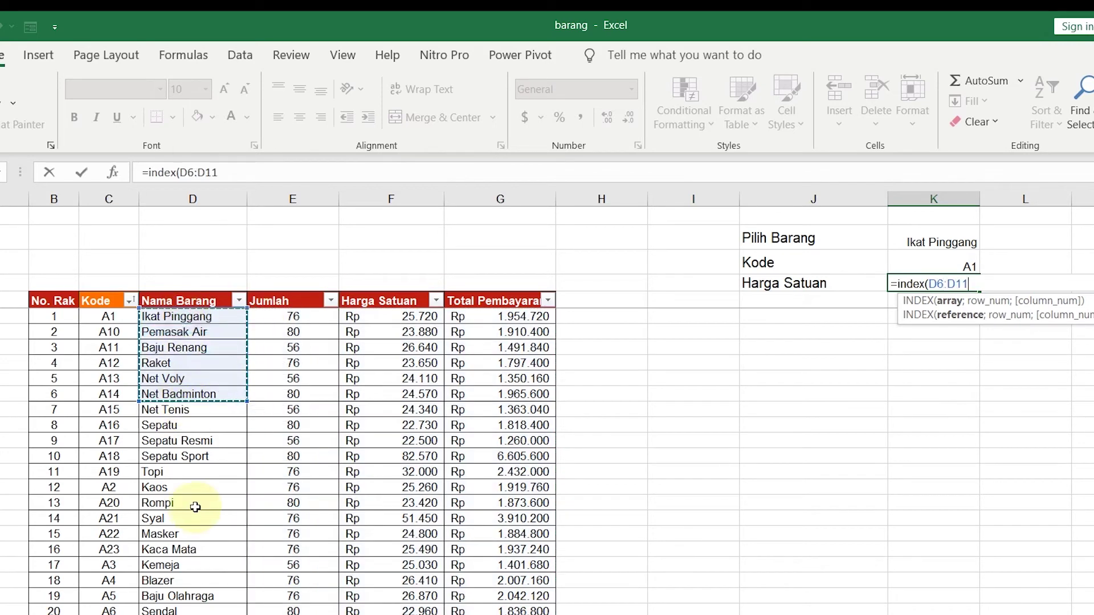
left_click(195, 503)
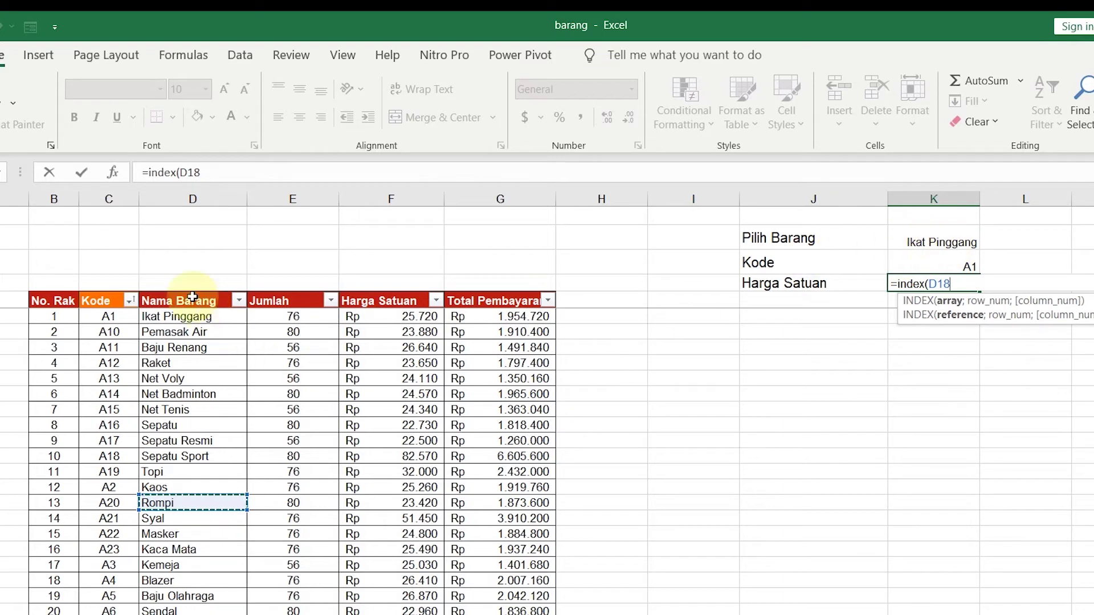
left_click(283, 317)
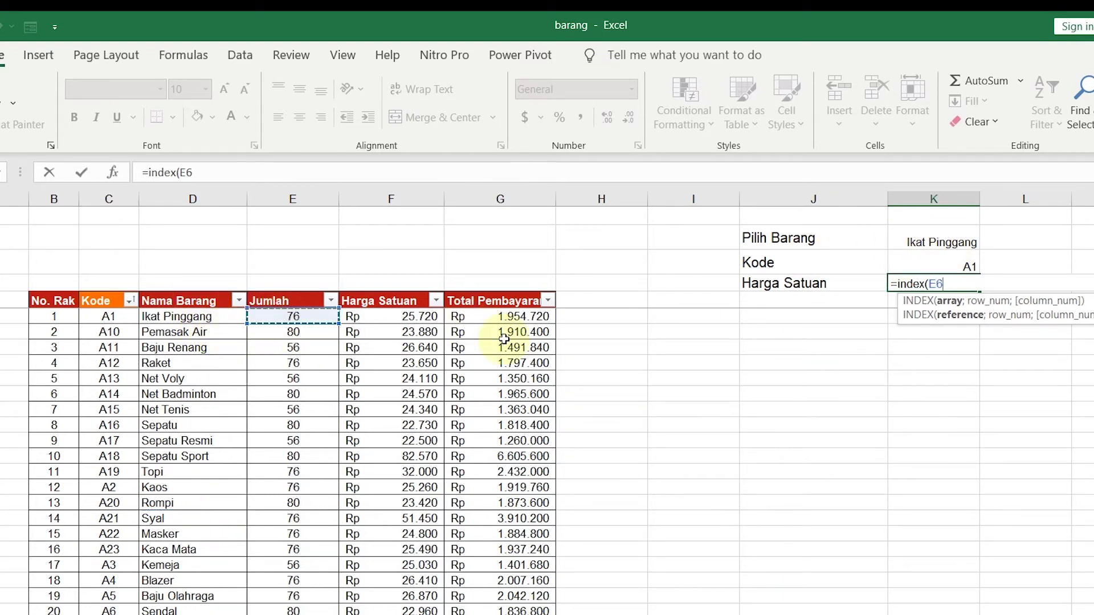
left_click_drag(273, 315, 500, 575)
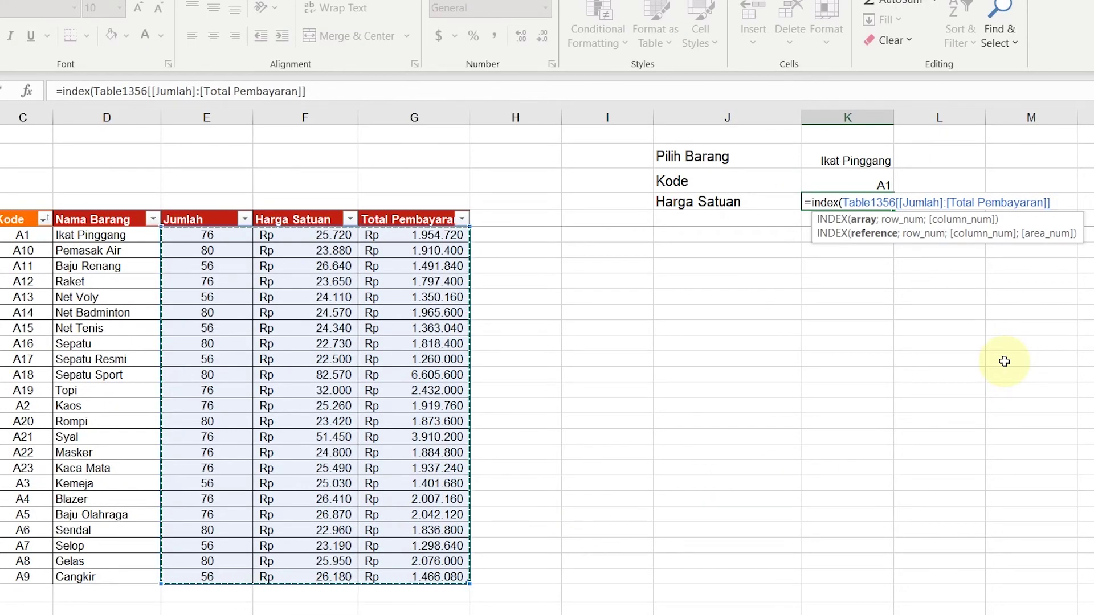
Add a MATCH as the INDEX row number, looking up K3 in the table's Kode column with exact match 0.
type(";ind")
key("BackSpace")
key("BackSpace")
key("BackSpace")
type("mac")
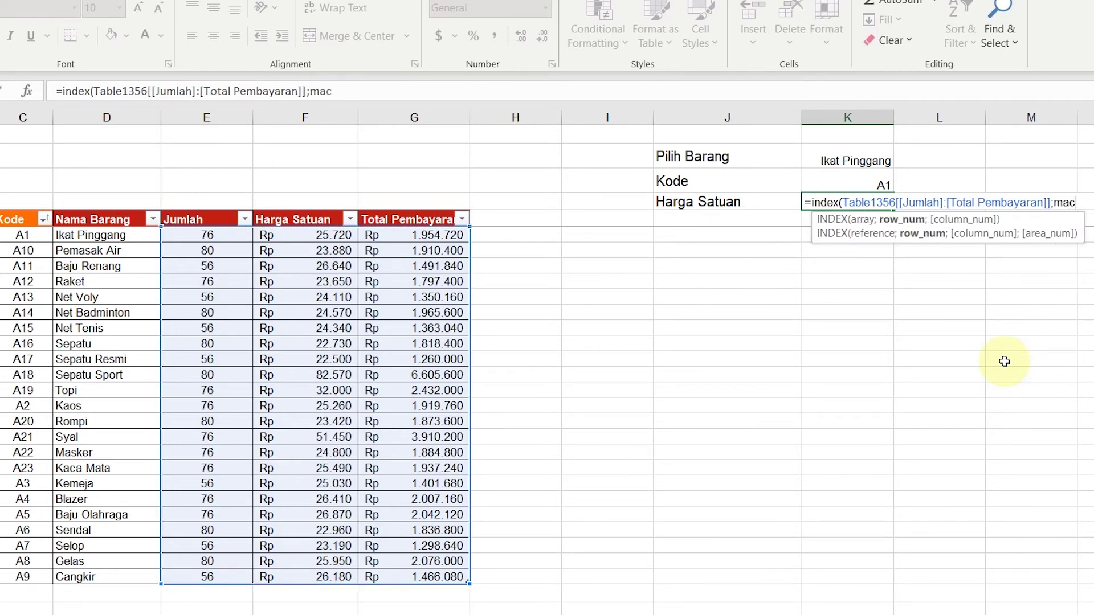
key("BackSpace")
type("tch(")
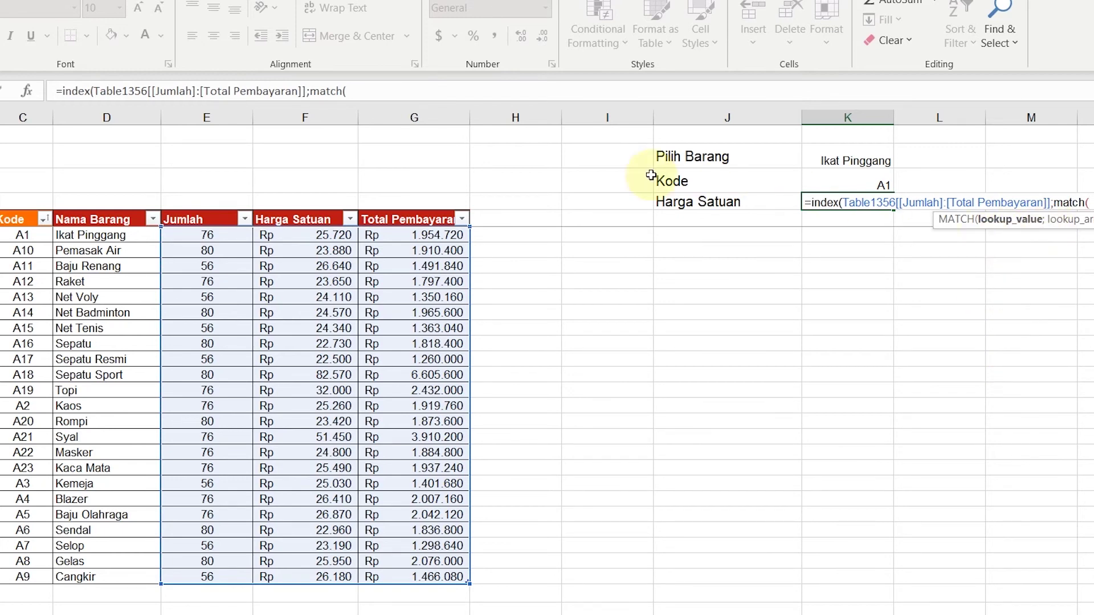
left_click(852, 184)
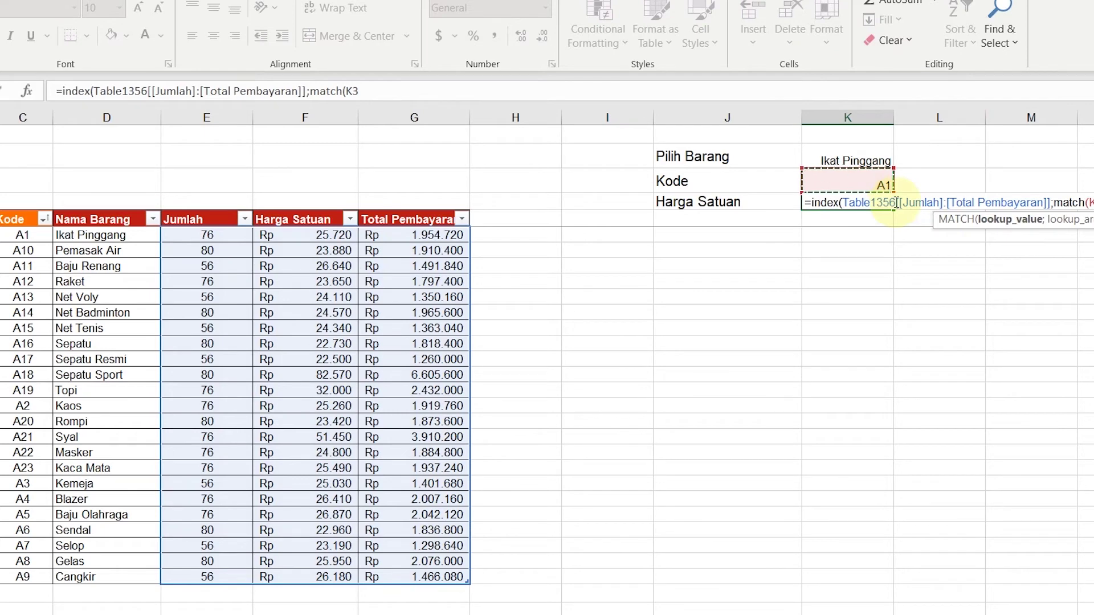
type(";")
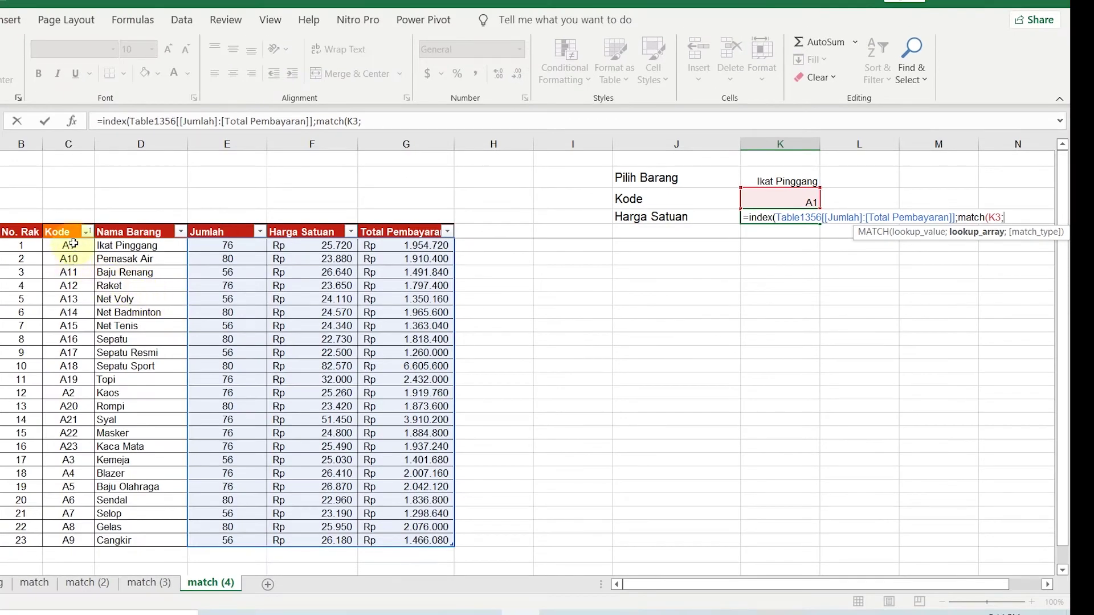
left_click_drag(73, 244, 69, 540)
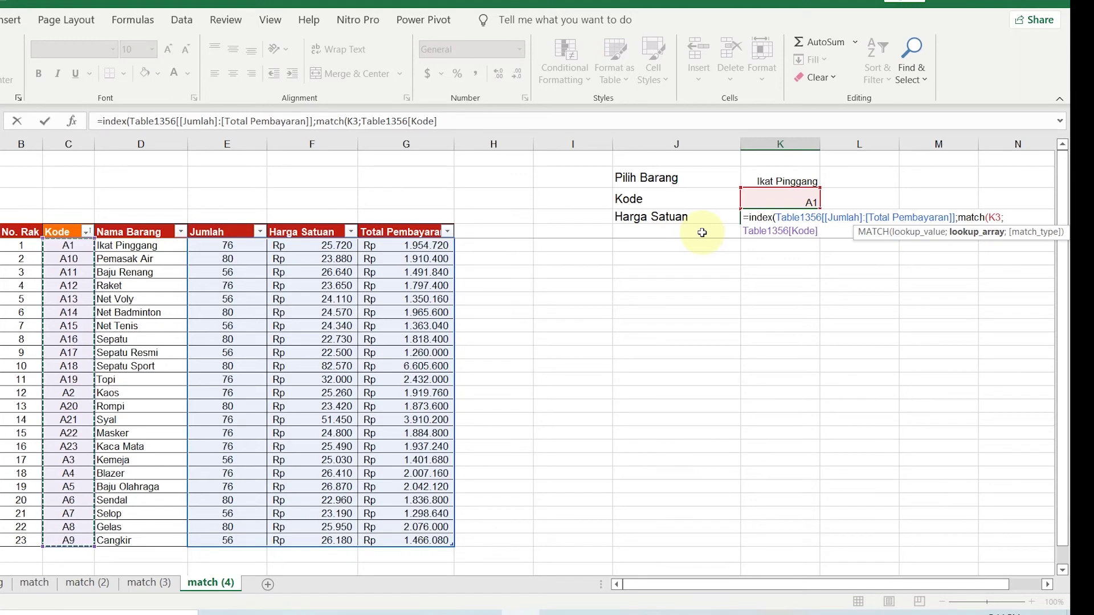
type(";")
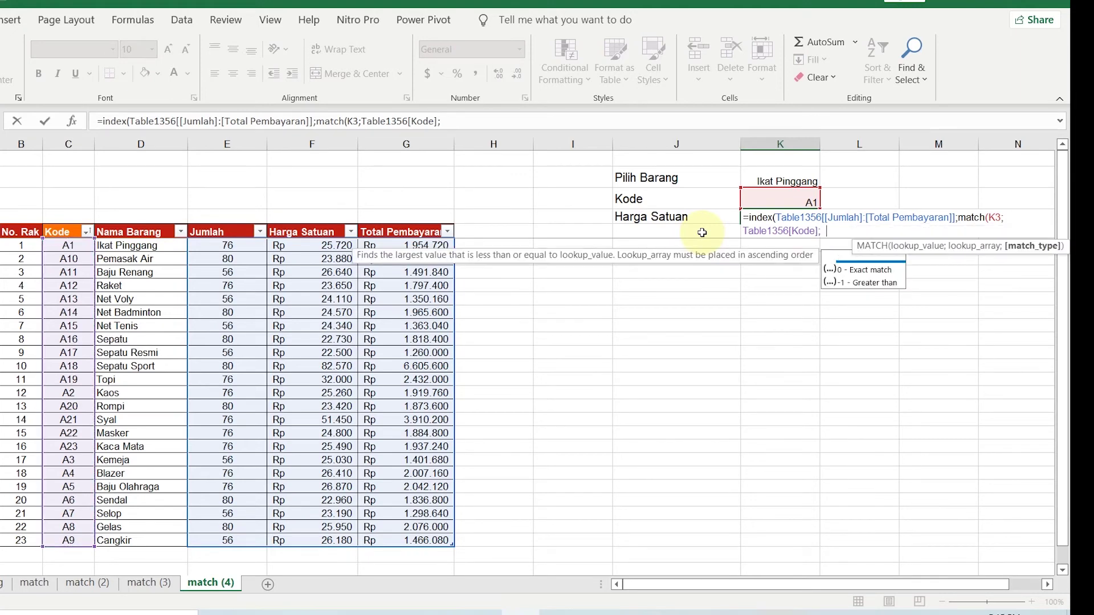
type("0)")
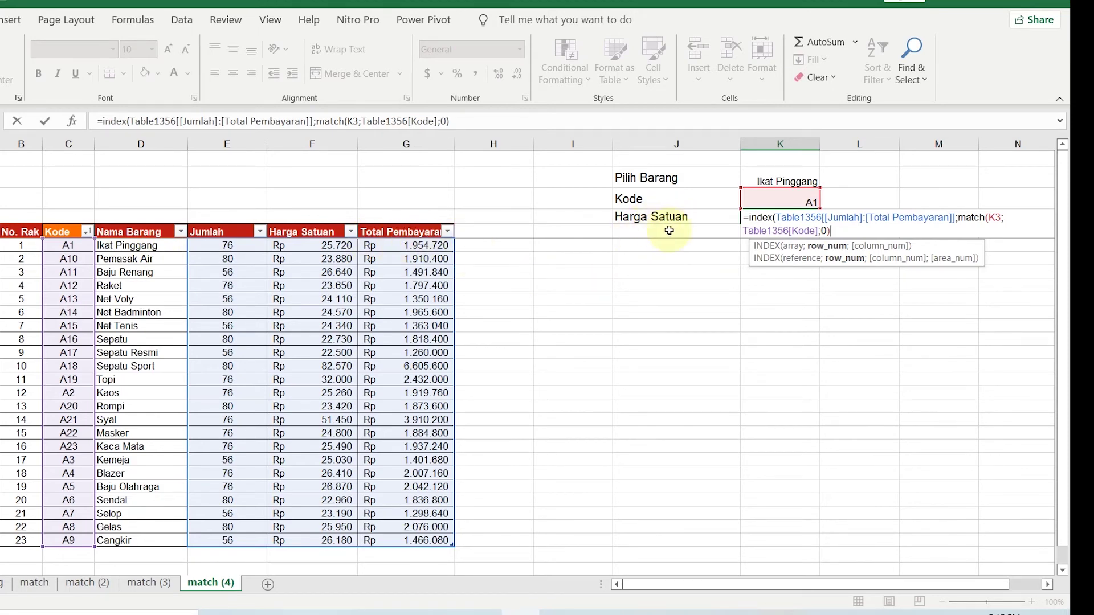
Complete the K4 INDEX formula with a column MATCH of J4 in the Jumlah through Total Pembayaran headers, exact match 0.
type(";match(")
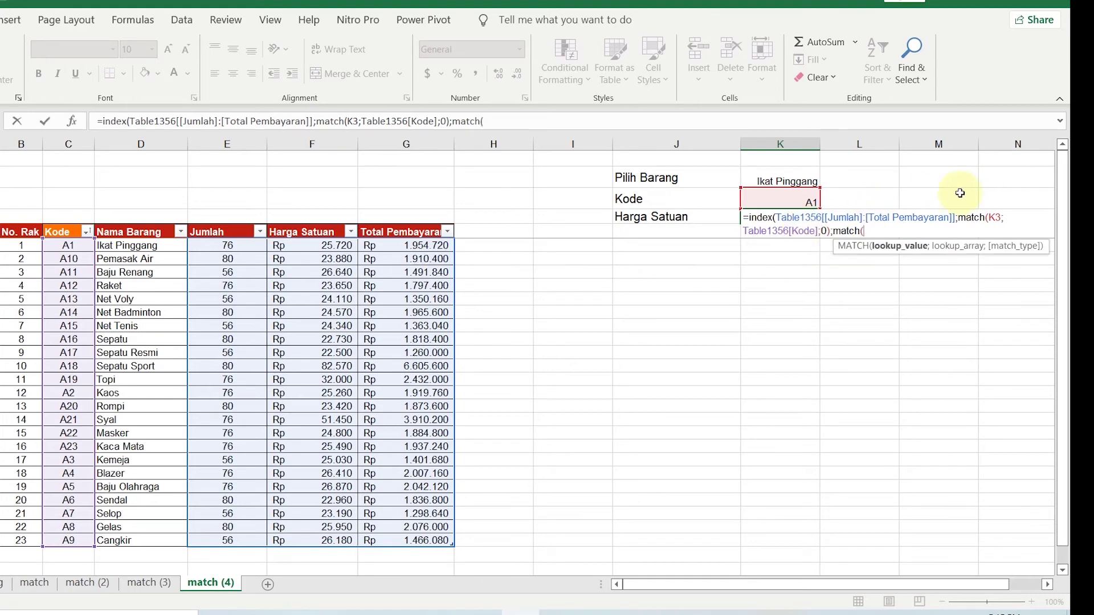
left_click(708, 215)
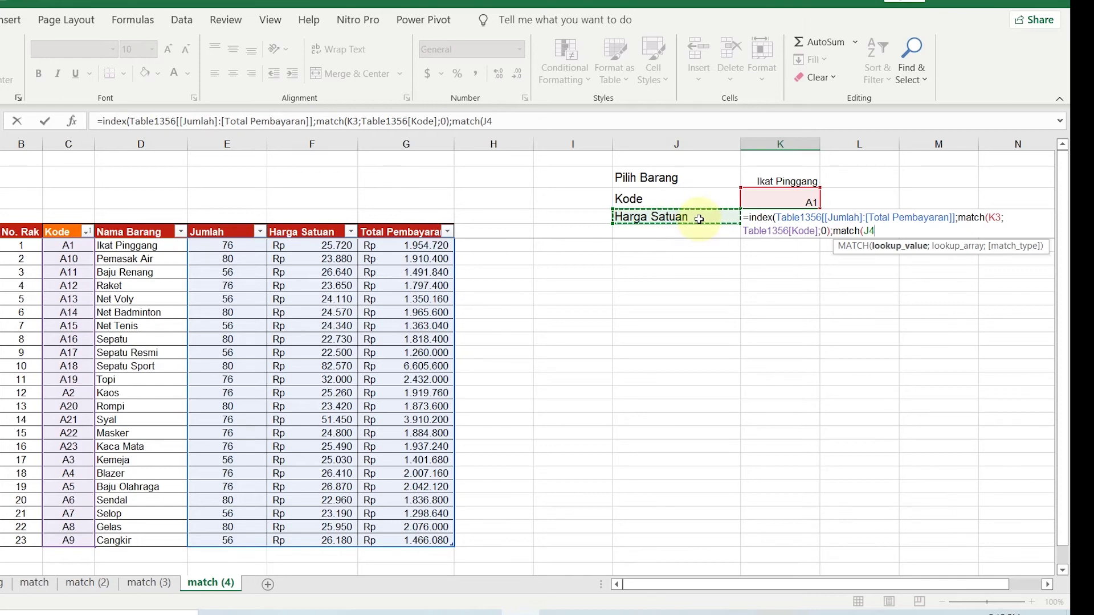
type(";")
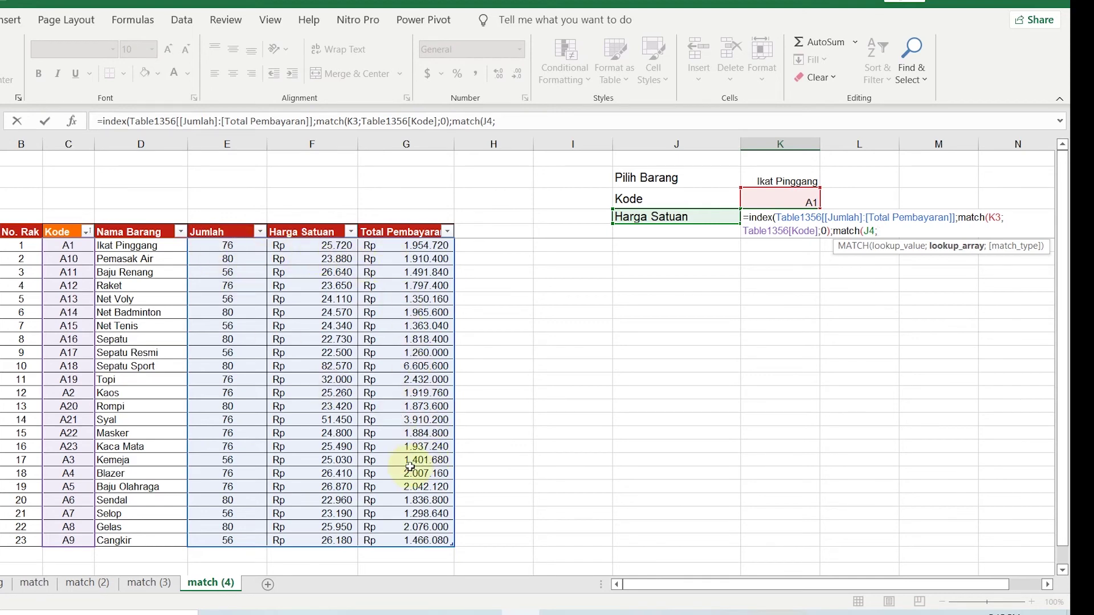
left_click_drag(227, 230, 393, 233)
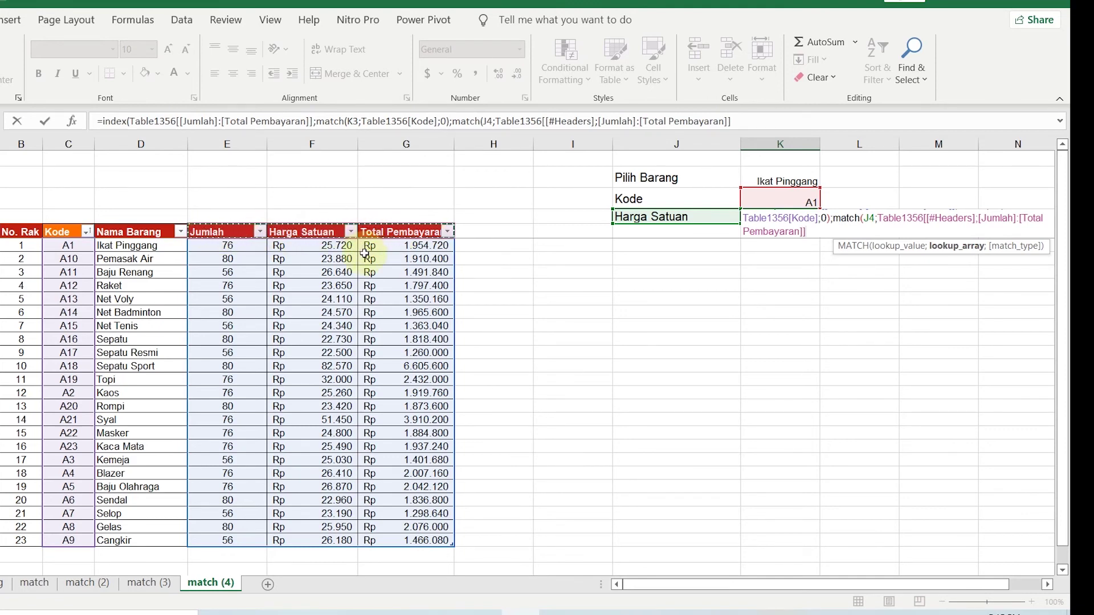
type(";")
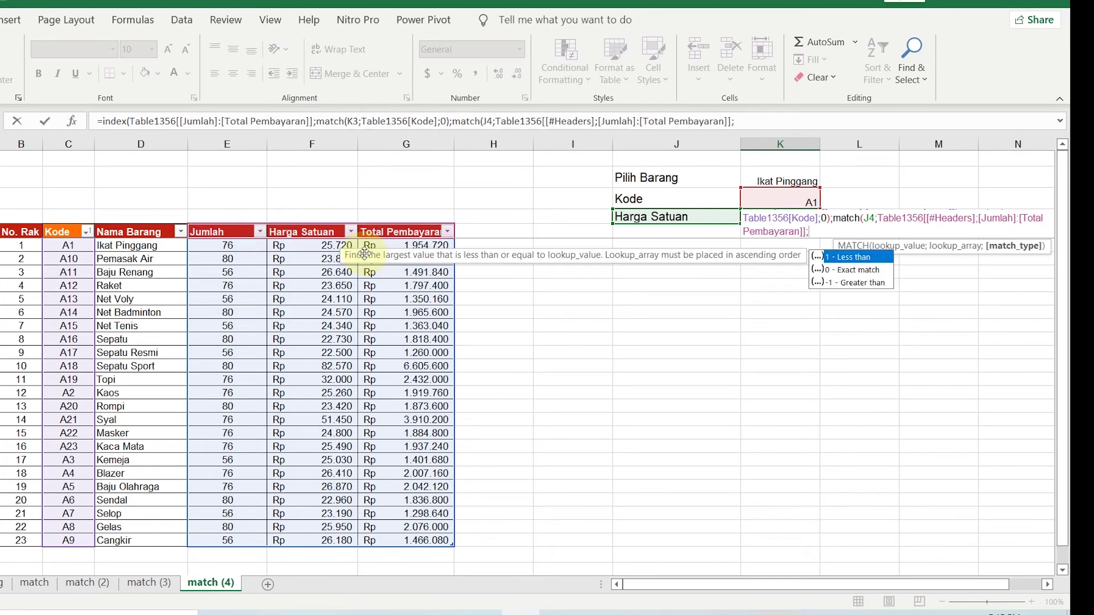
type("0))")
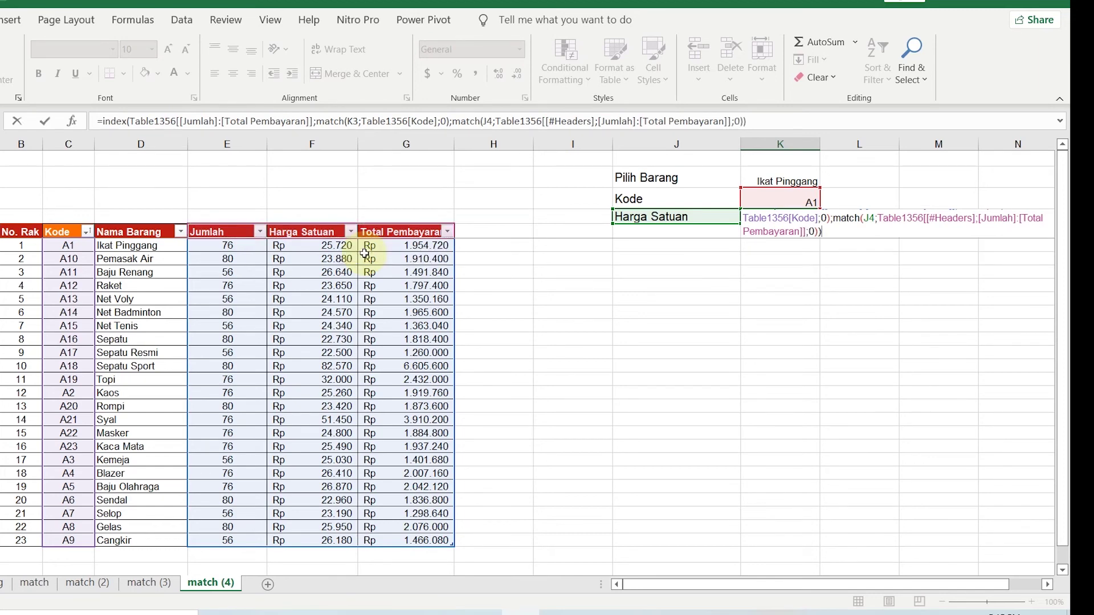
key("Return")
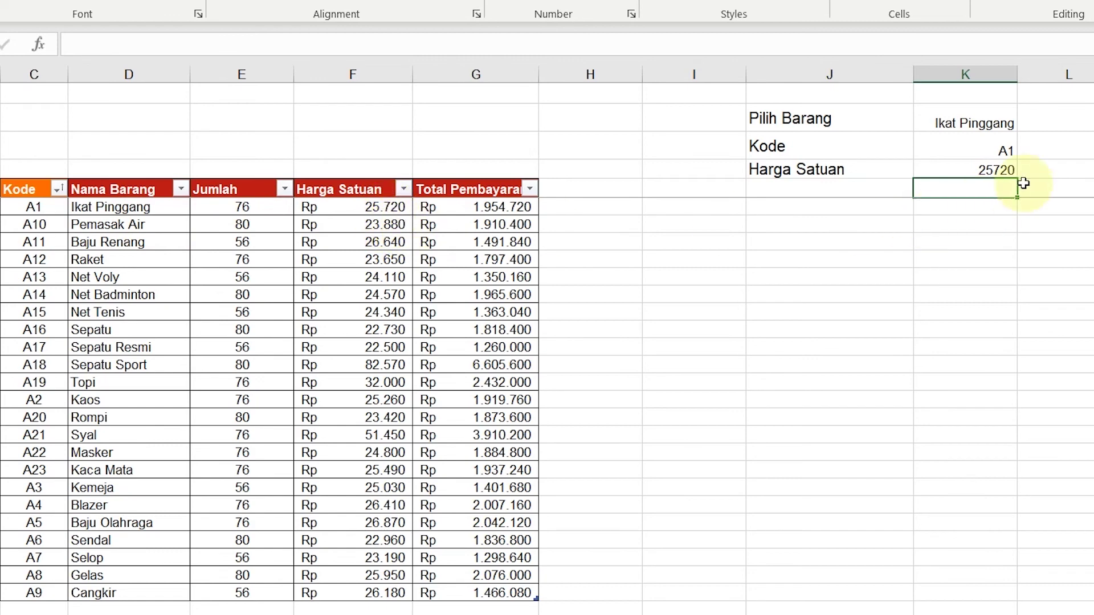
Test the K4 lookup by choosing Total Pembayaran as the column label in J4.
left_click(858, 170)
left_click(921, 170)
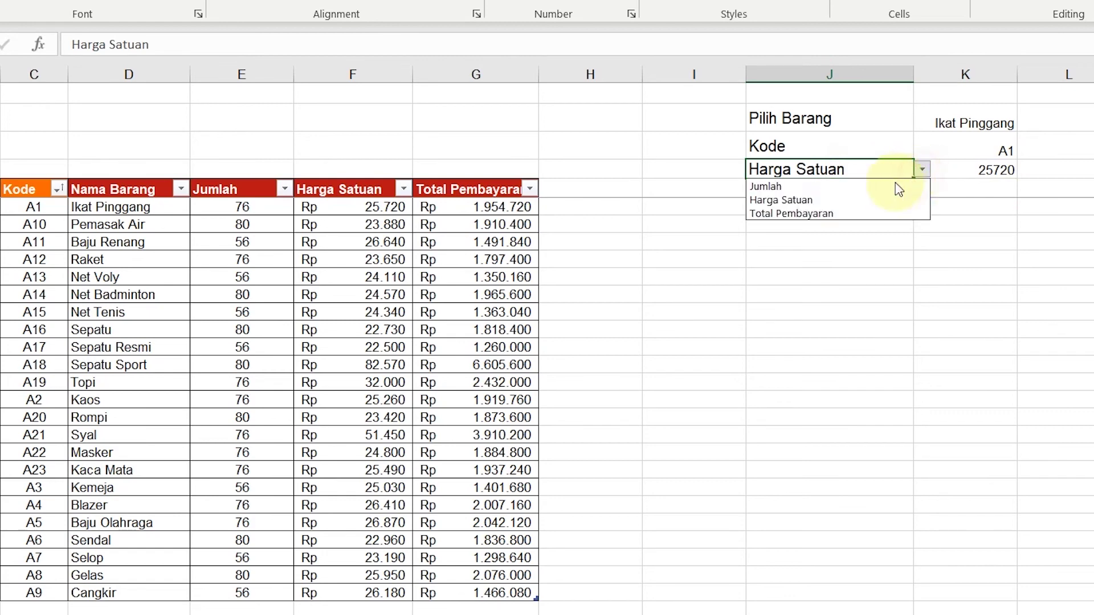
left_click(883, 213)
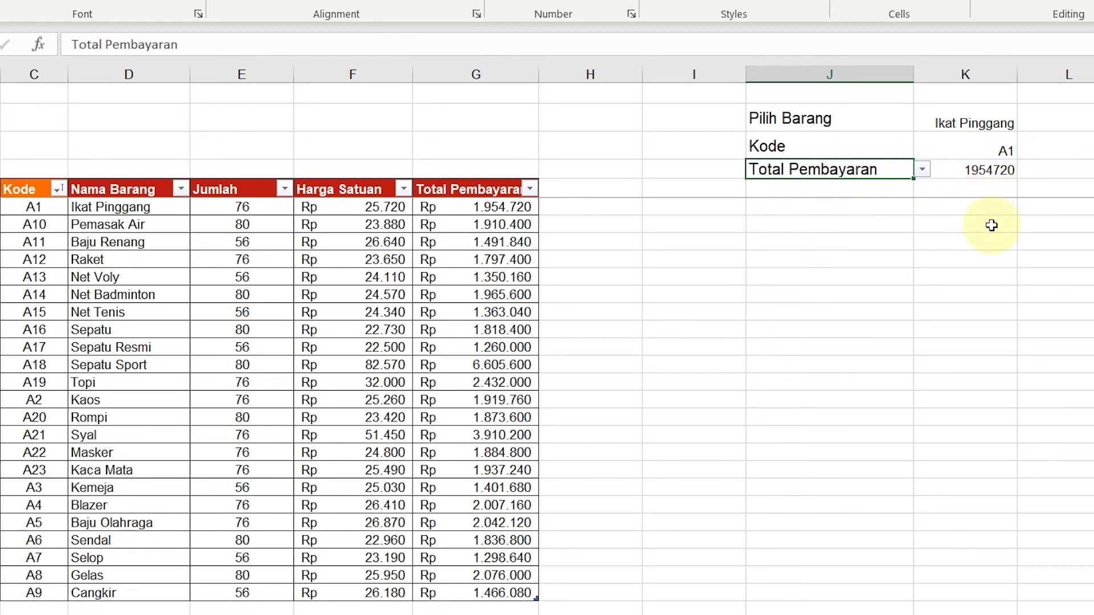
left_click(1057, 170)
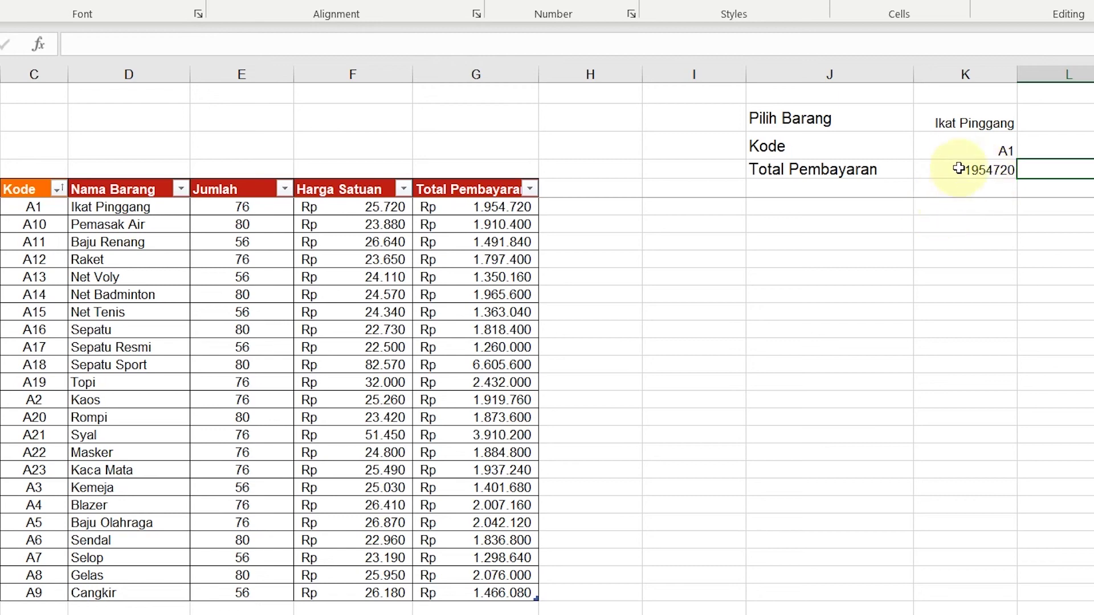
Align the lookup values in K2:K4 to the middle vertically and to the right horizontally.
left_click_drag(968, 122, 976, 171)
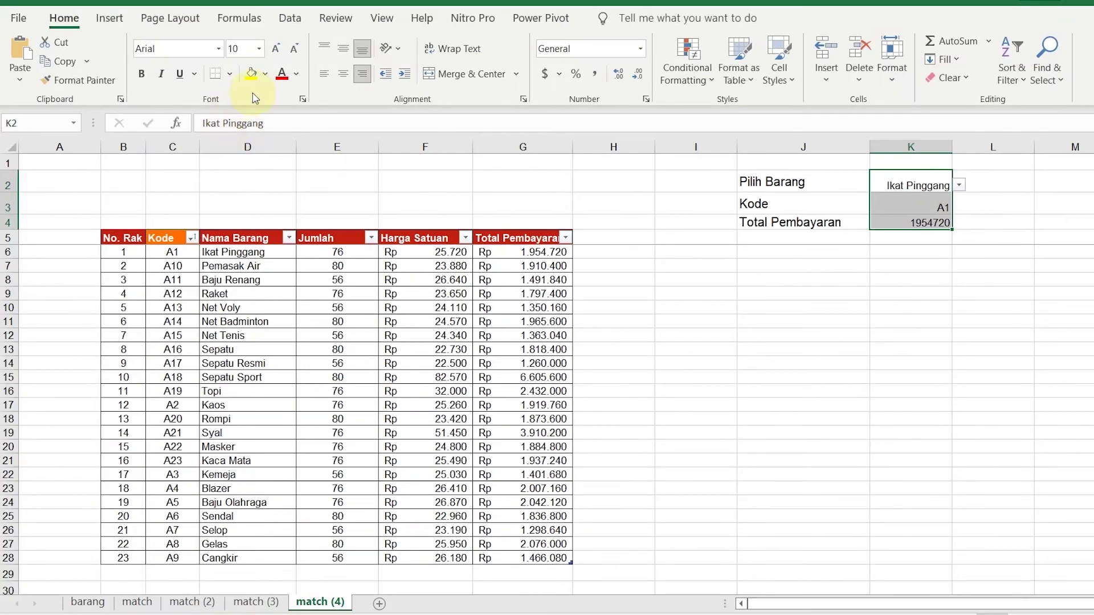
left_click(343, 74)
left_click(342, 50)
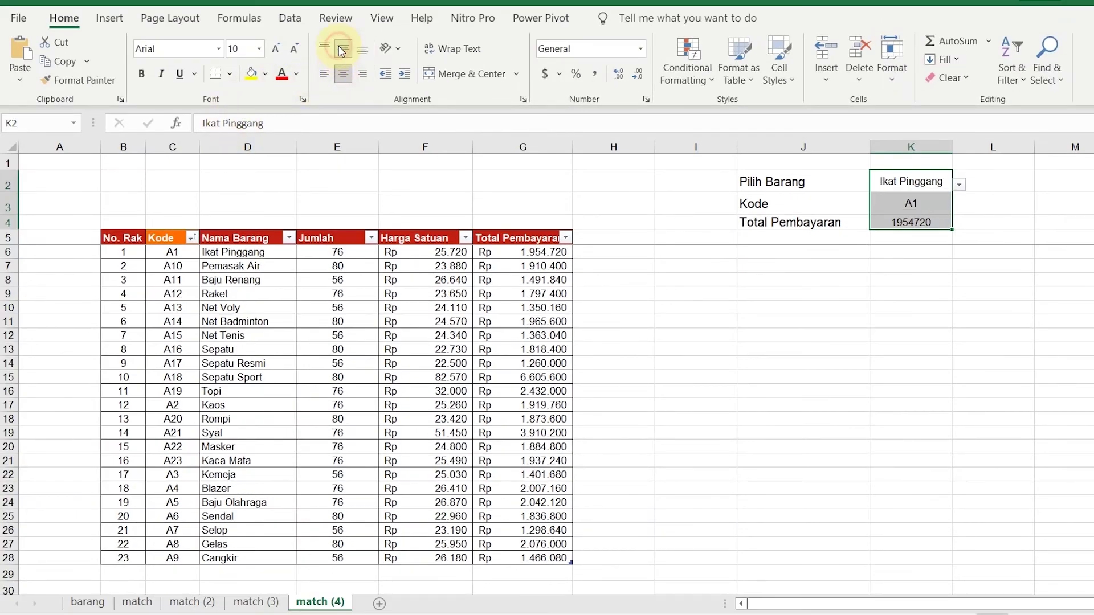
left_click(363, 74)
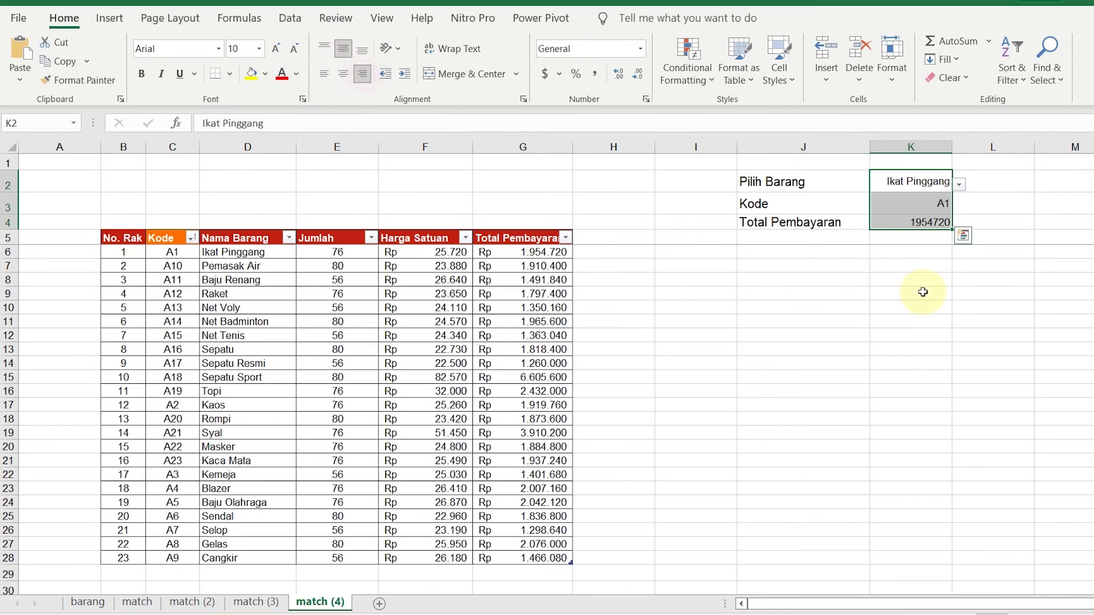
Choose Baju Renang as the Pilih Barang item in K2.
left_click(984, 183)
left_click(938, 181)
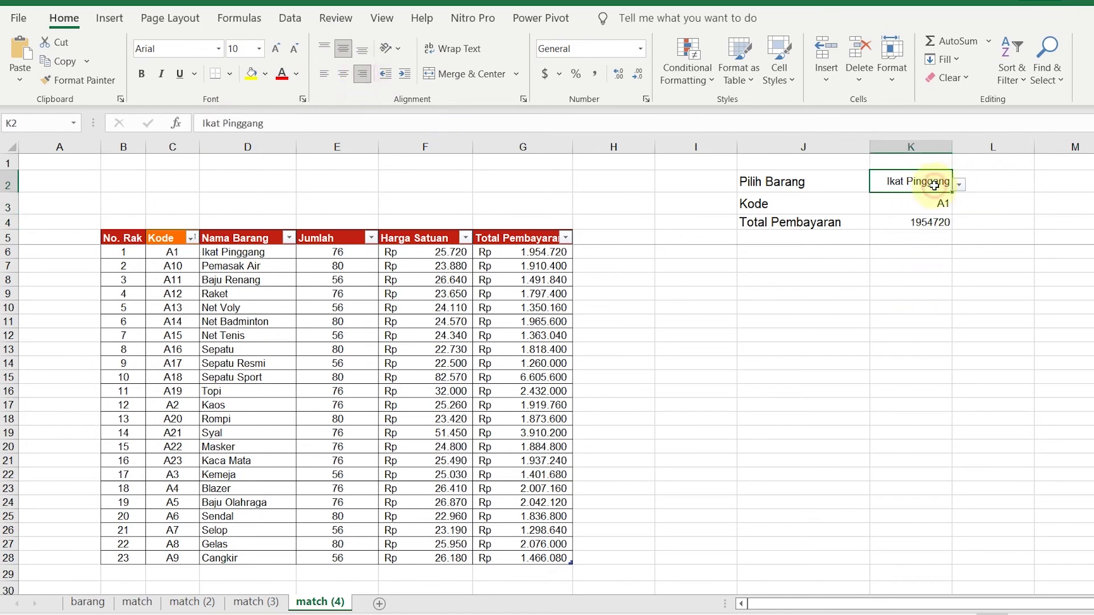
left_click(960, 185)
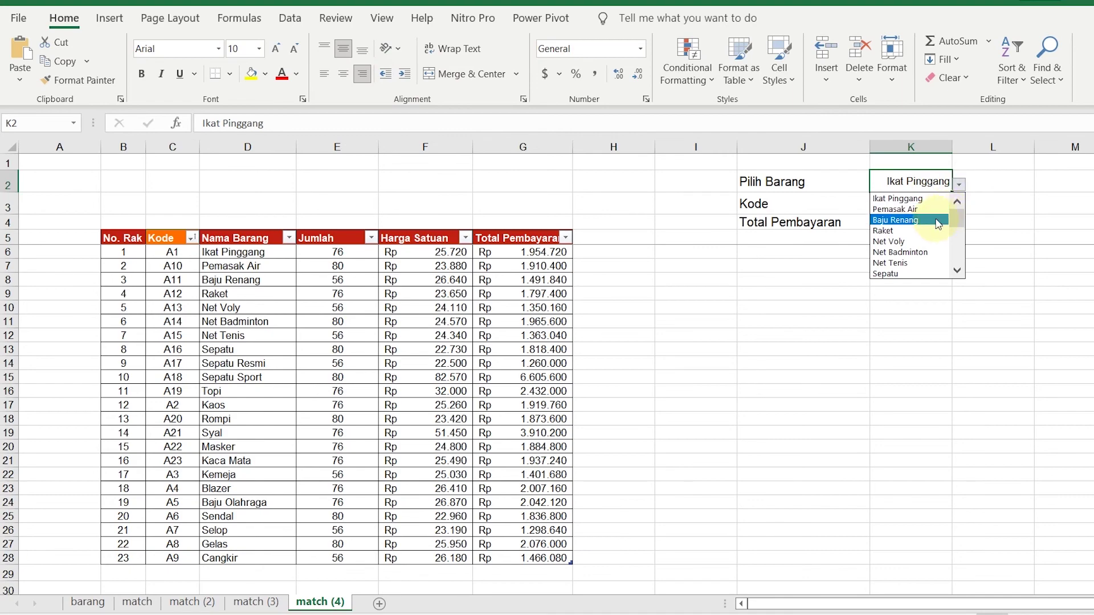
left_click(934, 218)
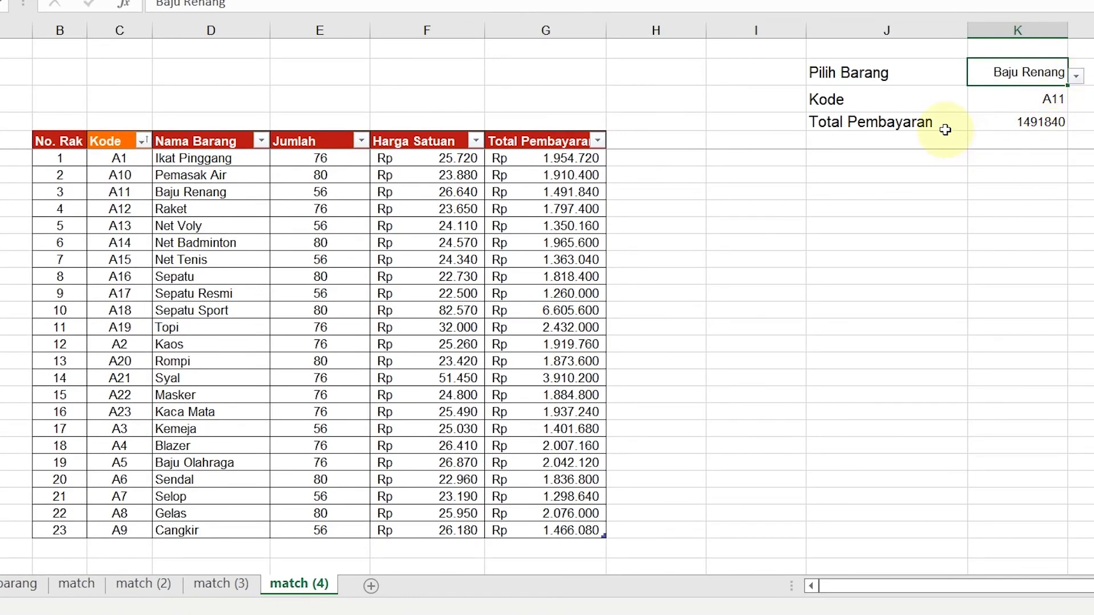
Choose Harga Satuan as the column label in J4.
left_click(863, 214)
left_click(976, 122)
left_click(937, 152)
left_click(1042, 77)
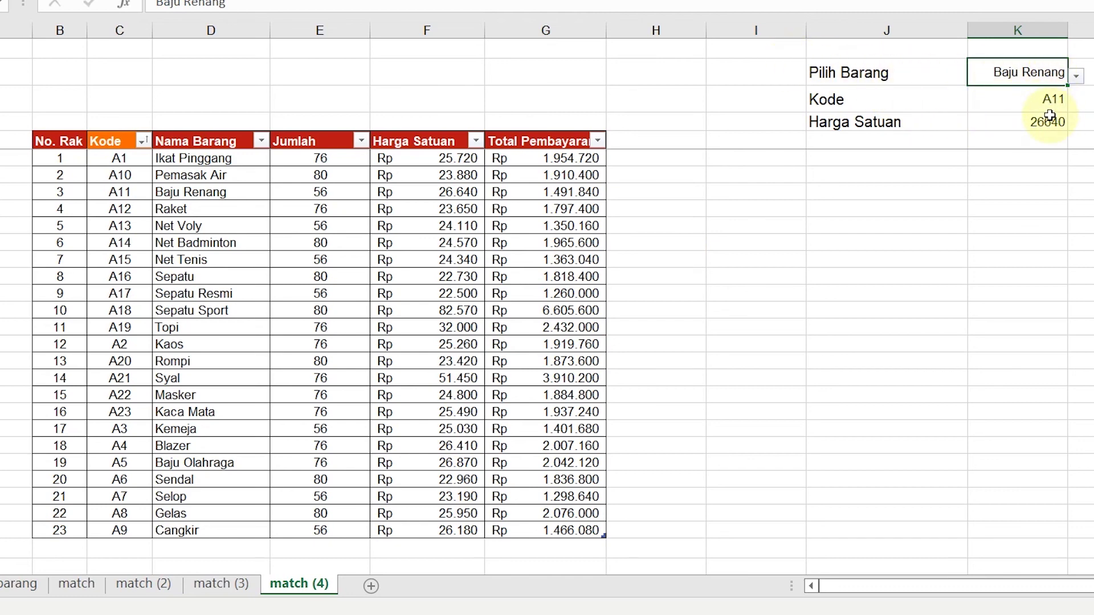
left_click(1050, 172)
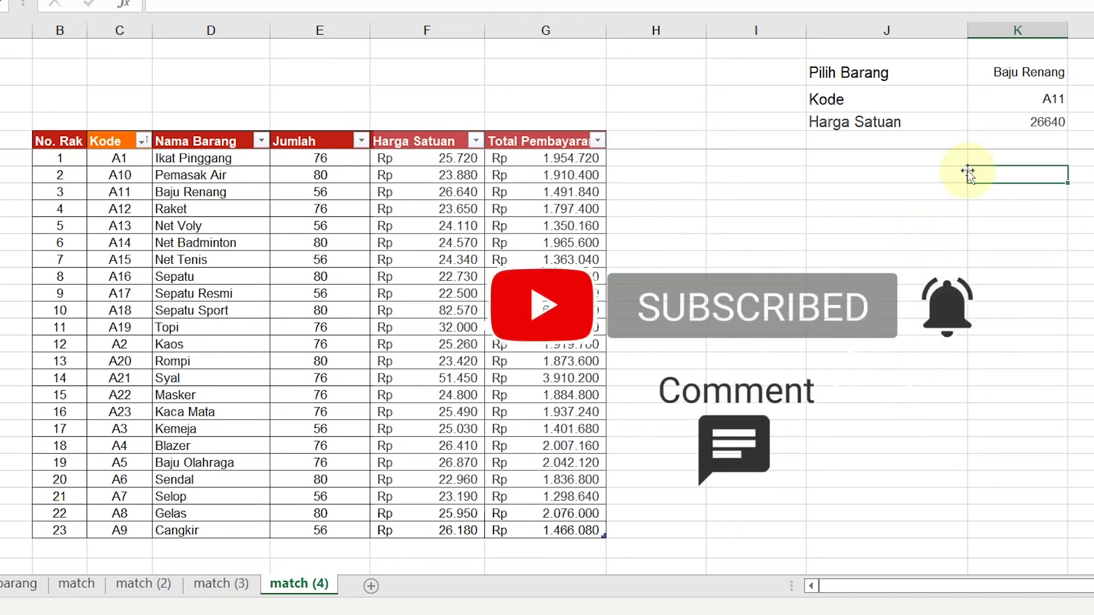
left_click(1032, 74)
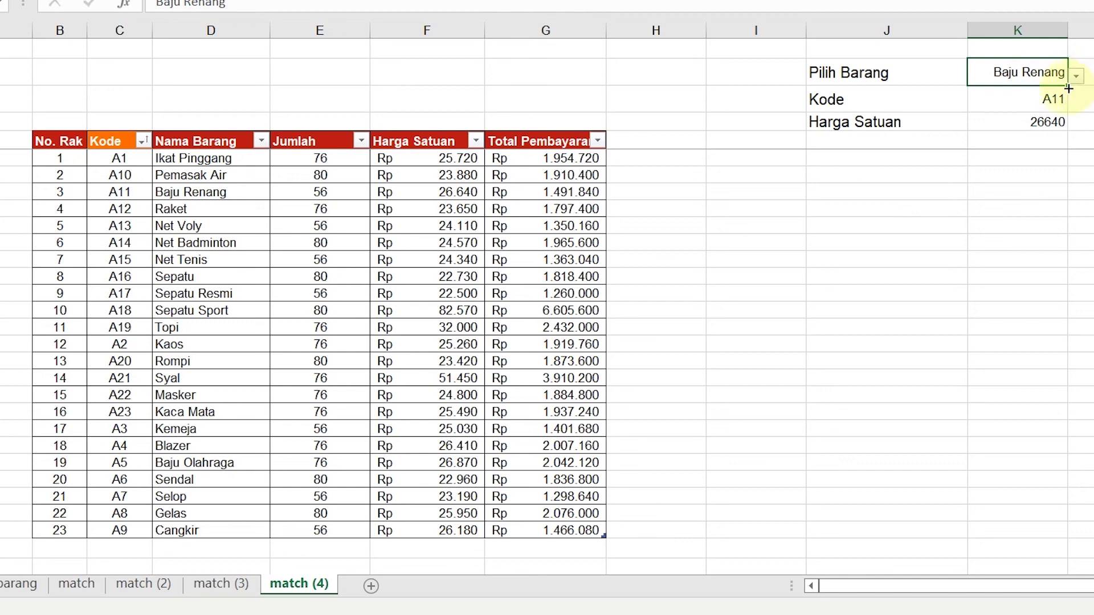
left_click(1036, 181)
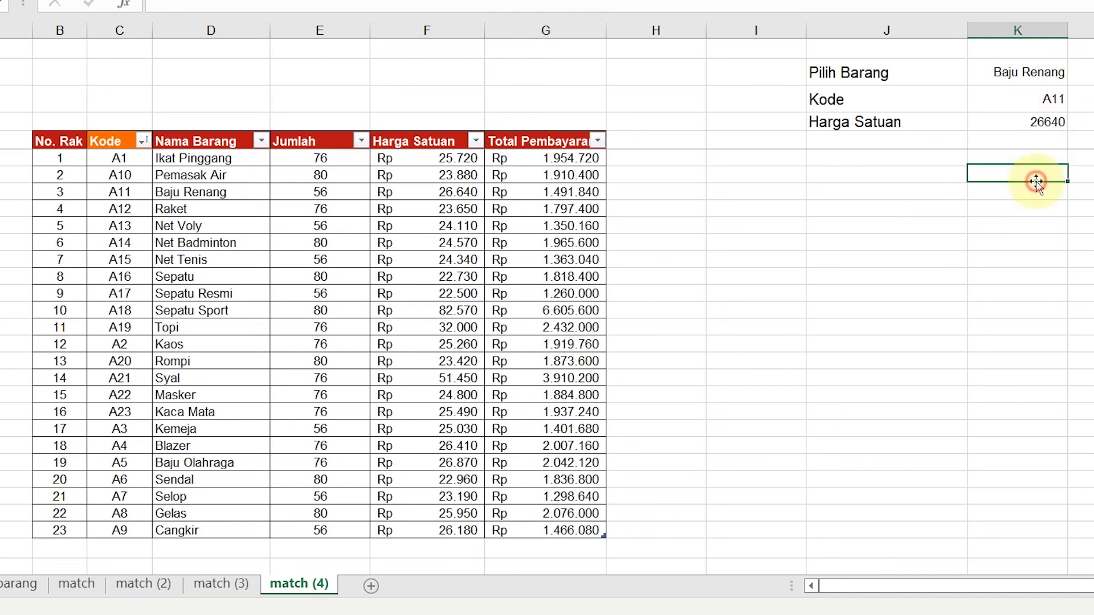